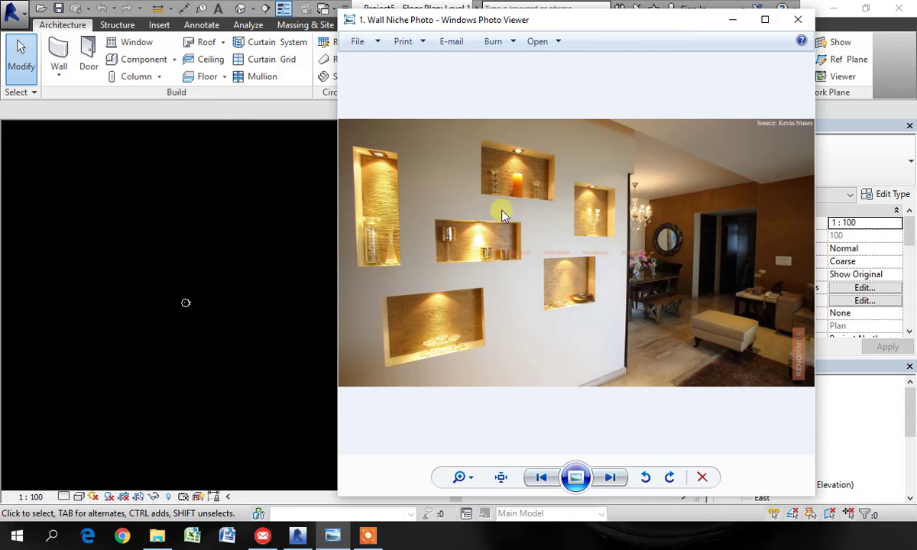
Create a new family from the Metric Generic Model face based template
click(737, 20)
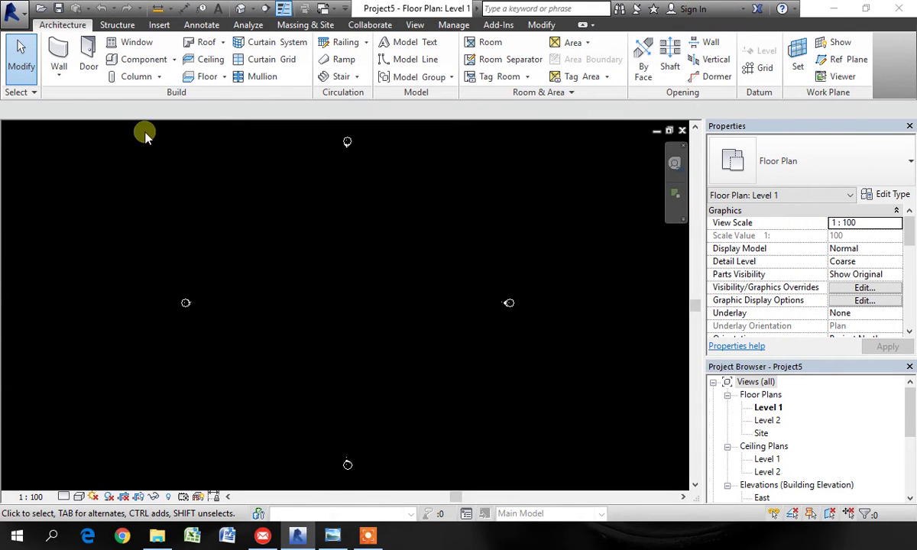
click(22, 22)
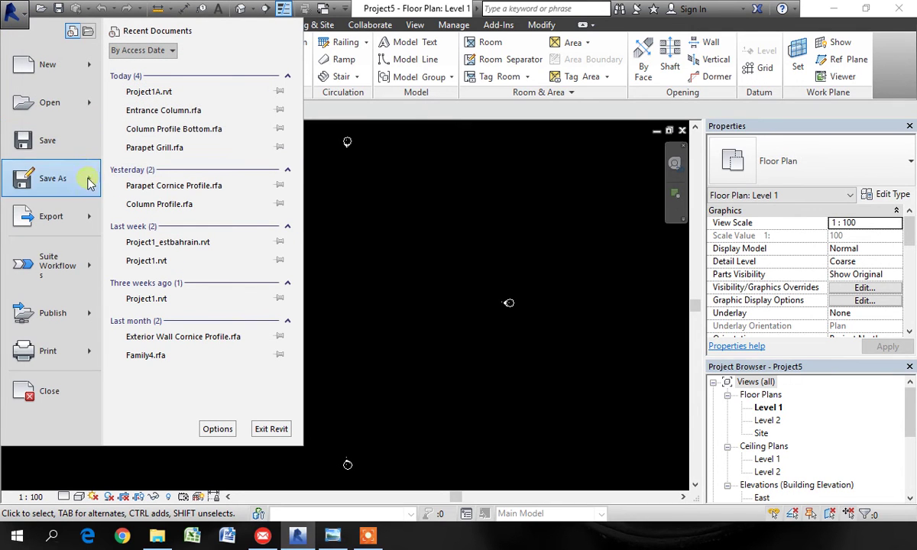
mouse_move(84, 64)
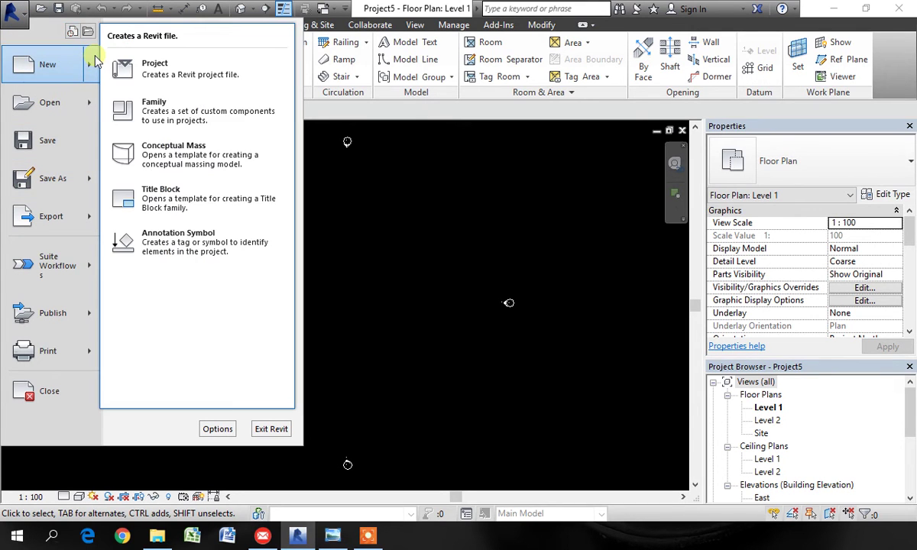
click(162, 107)
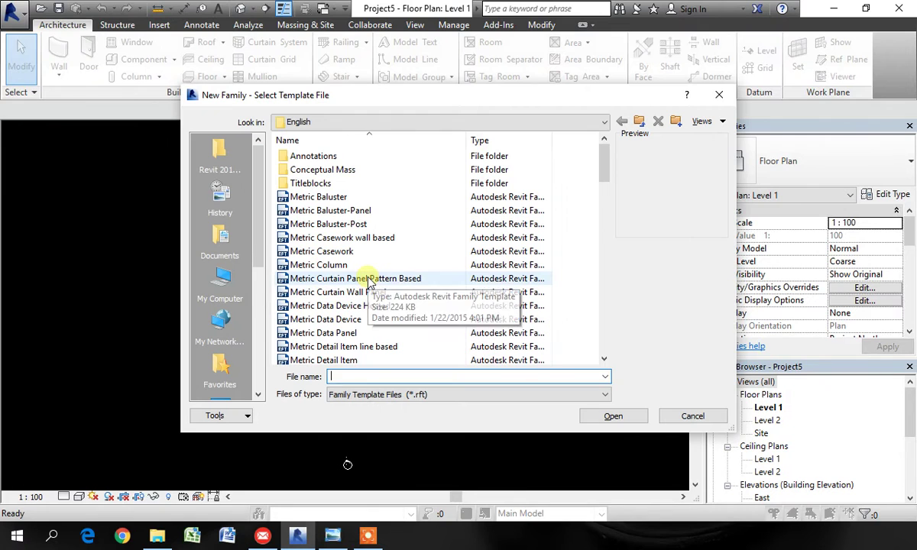
click(370, 280)
scroll(374, 298, down, 2)
scroll(375, 309, down, 6)
click(382, 320)
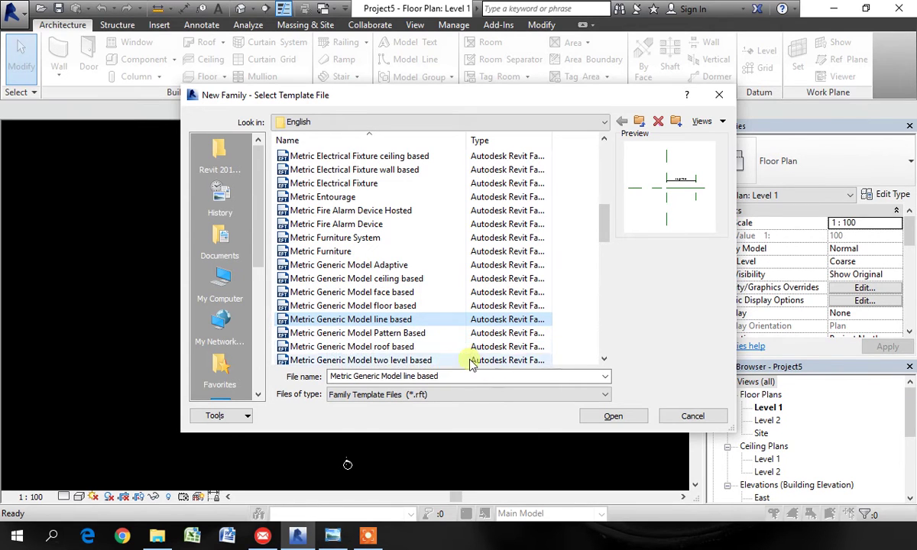
click(407, 292)
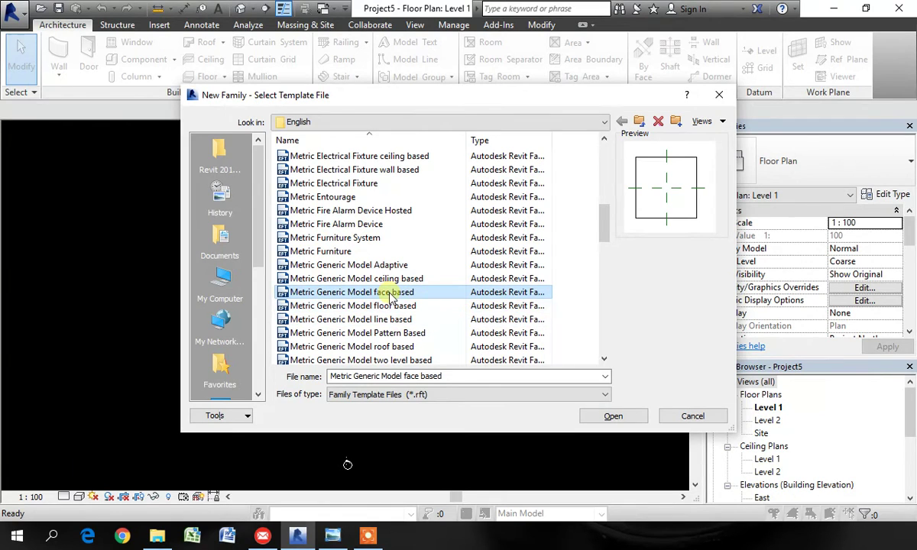
scroll(397, 321, down, 1)
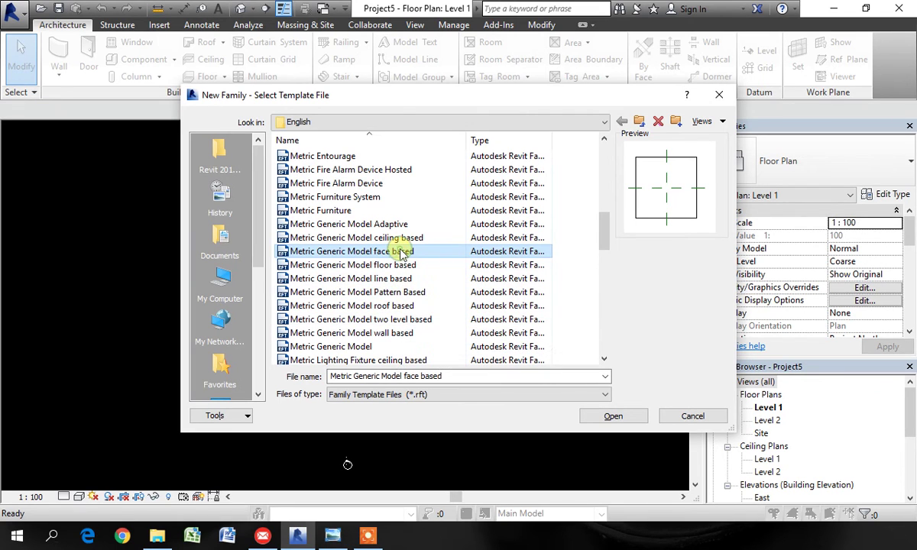
click(365, 265)
click(373, 252)
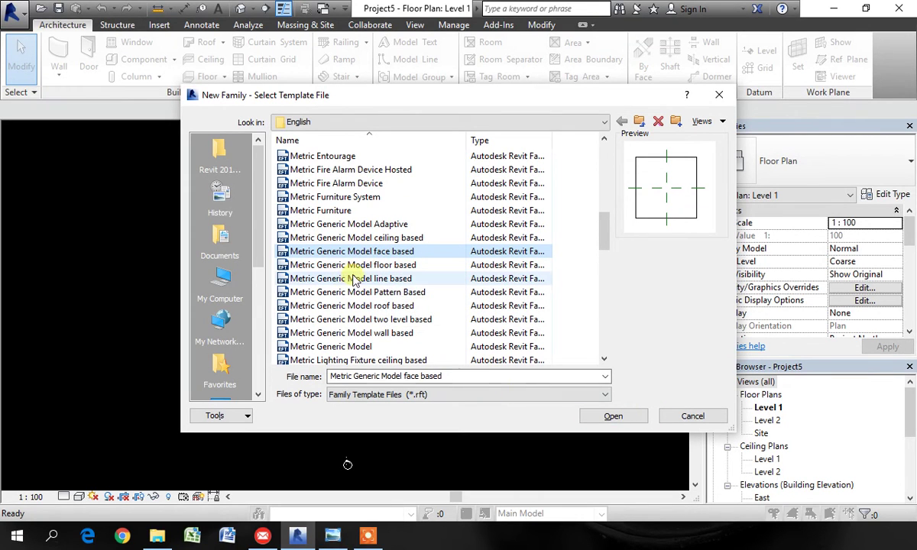
click(617, 417)
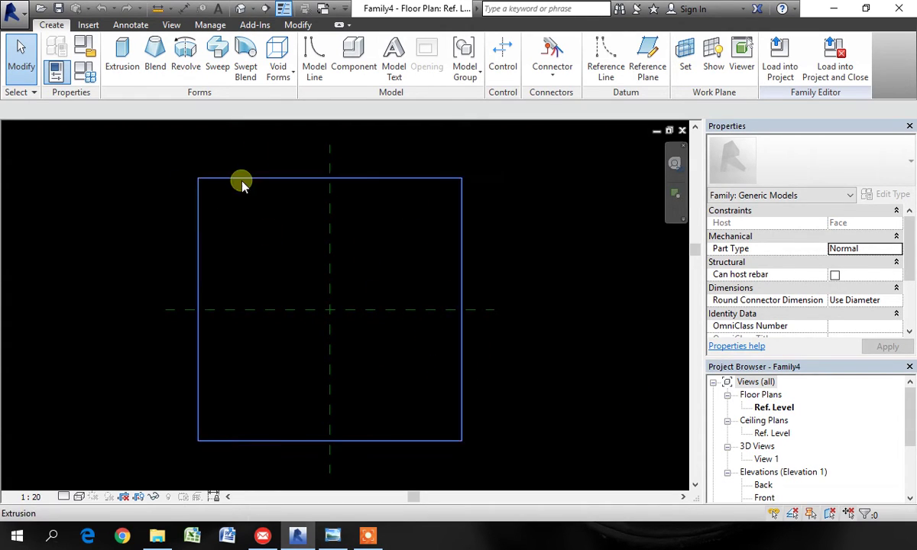
Examine the template's host extrusion in the default 3D view, ending back in the Ref. Level floor plan
click(241, 9)
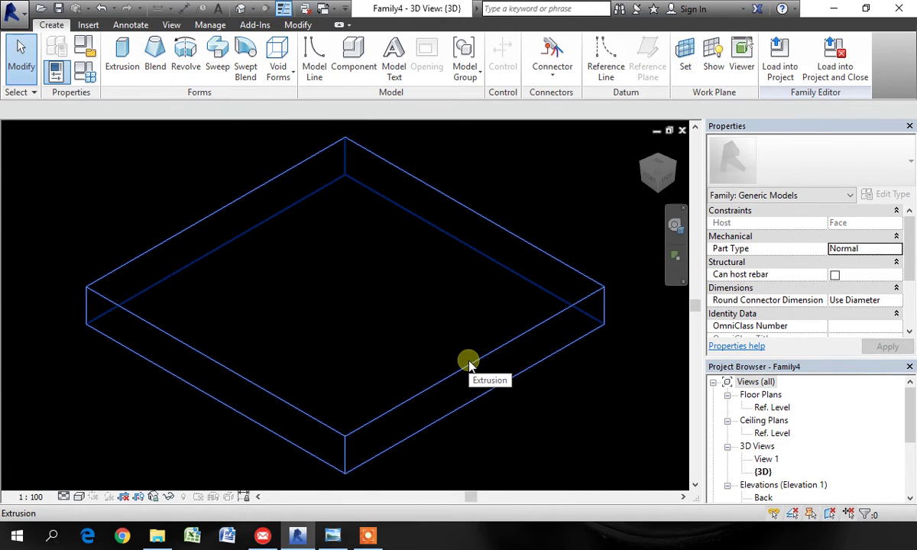
click(773, 408)
double_click(773, 408)
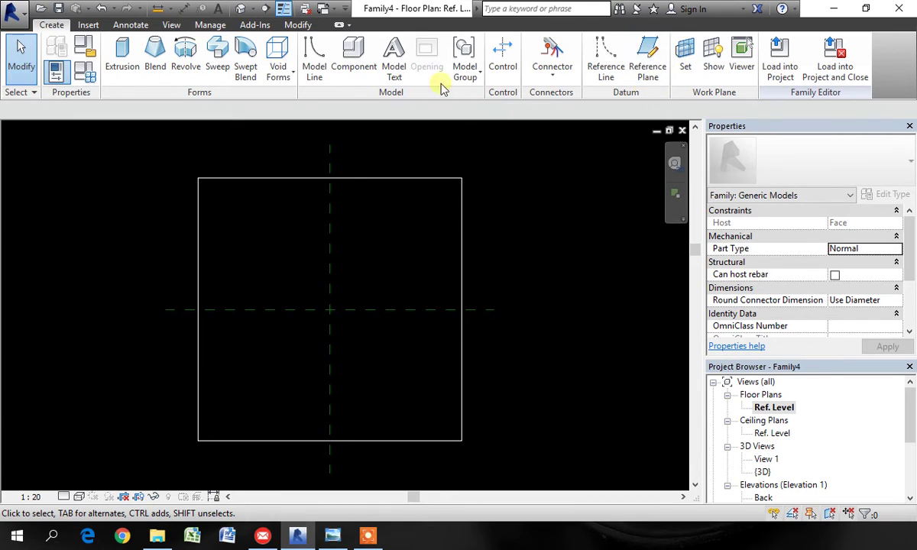
Draw two vertical reference planes inside the host square, about 282 mm left and 500 mm right of the vertical centre plane
click(647, 69)
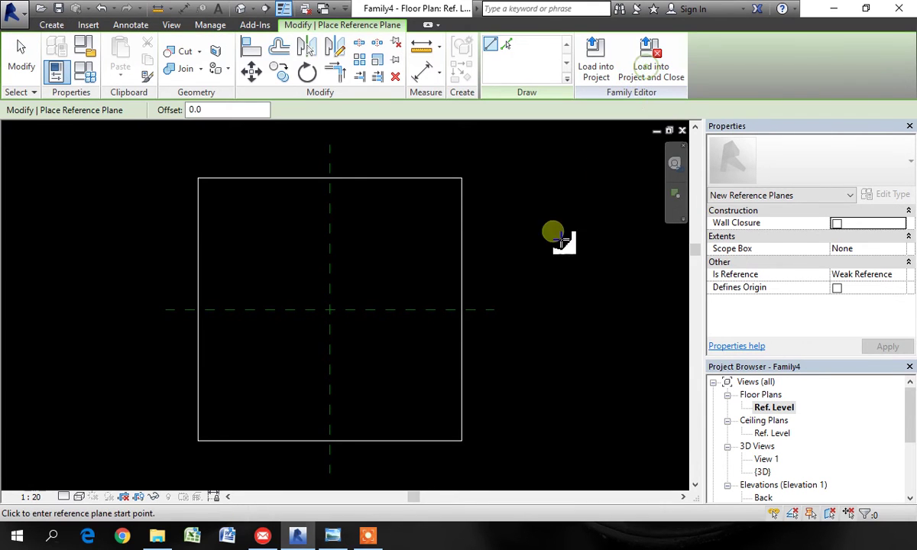
click(299, 403)
click(300, 233)
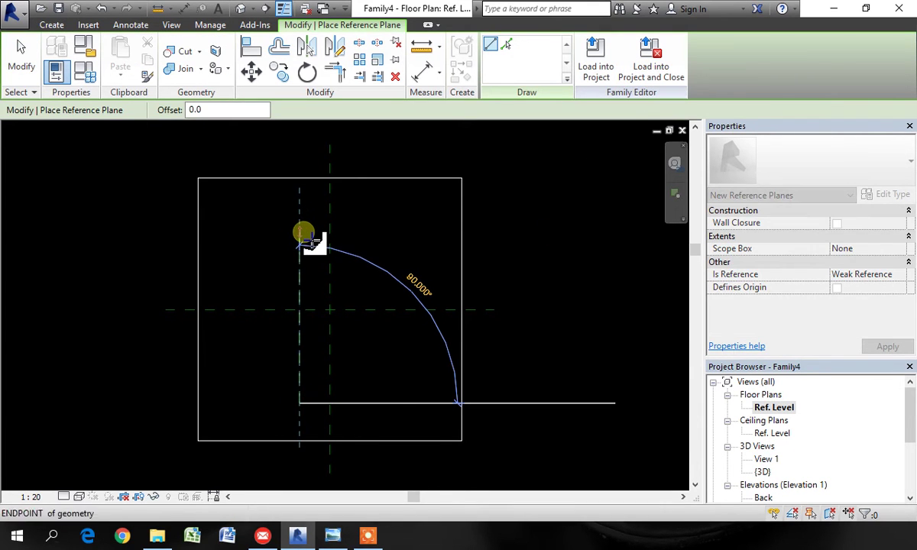
click(383, 402)
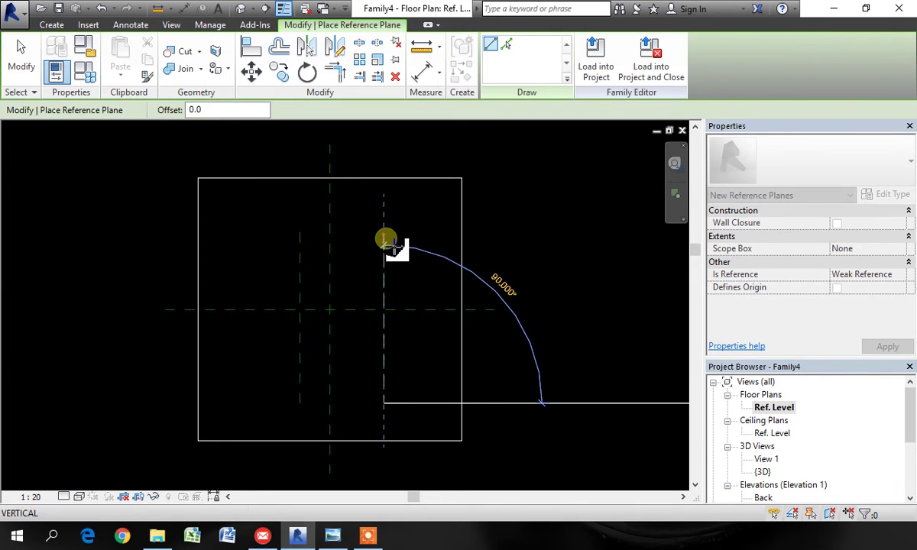
click(383, 233)
Draw two horizontal reference planes, about 452 mm above and 385 mm below the horizontal centre plane
click(262, 261)
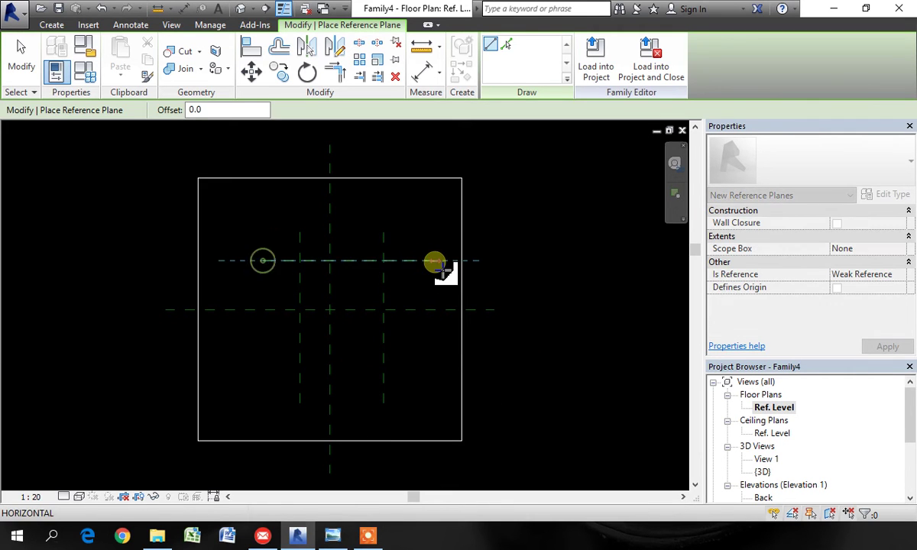
click(433, 261)
click(256, 351)
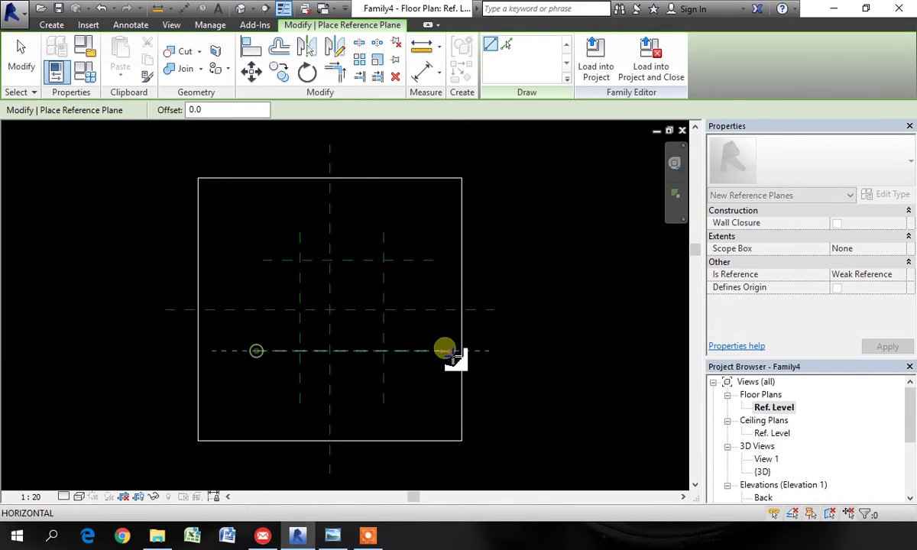
click(425, 350)
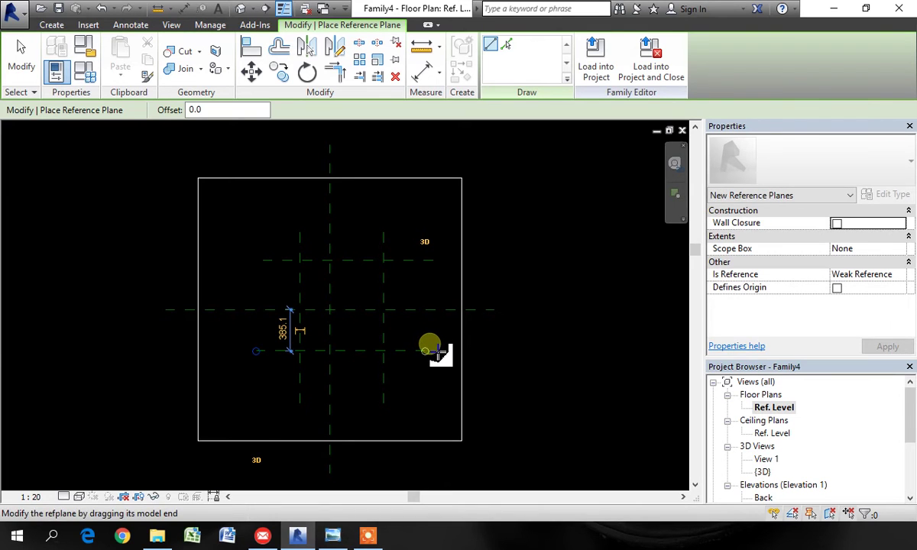
key(Escape)
key(Escape)
Add an aligned dimension across the left, centre and right vertical reference planes and make its segments equal
scroll(317, 272, up, 2)
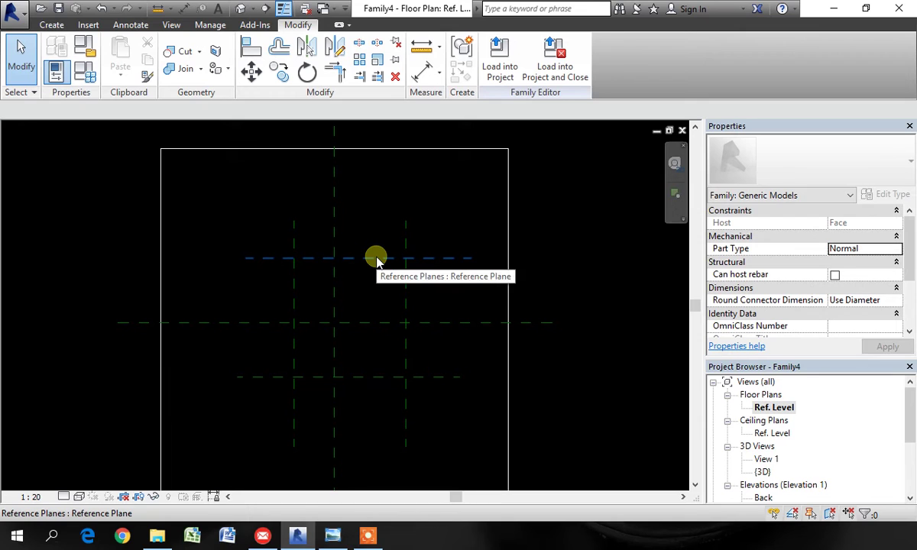
click(422, 71)
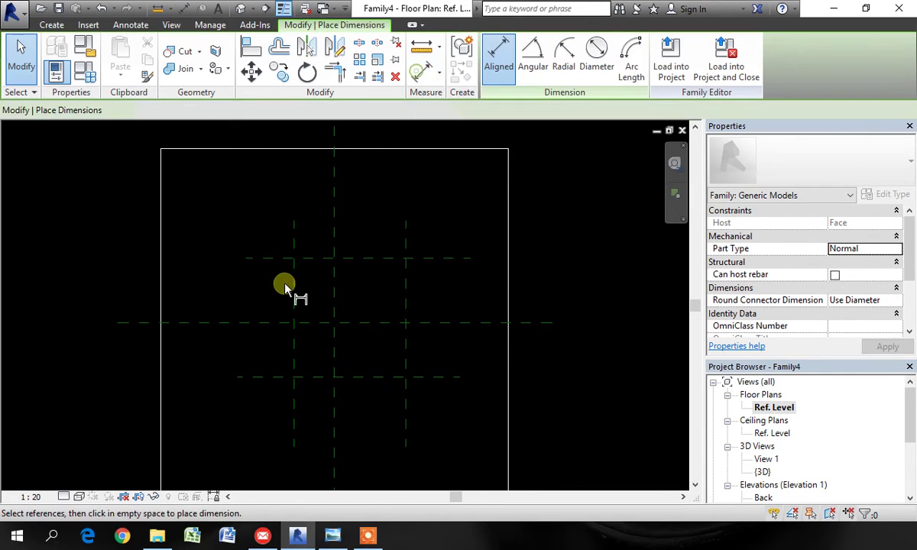
click(294, 293)
click(334, 298)
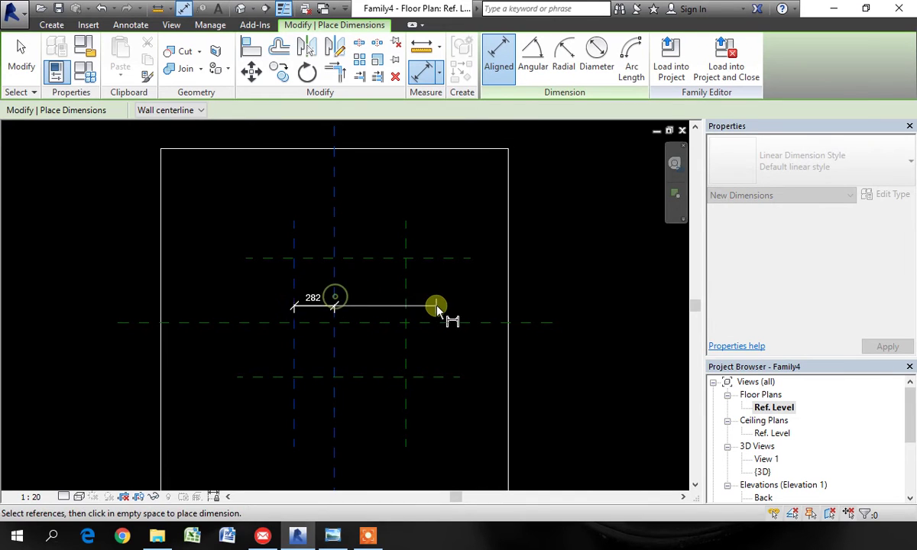
click(405, 304)
click(364, 234)
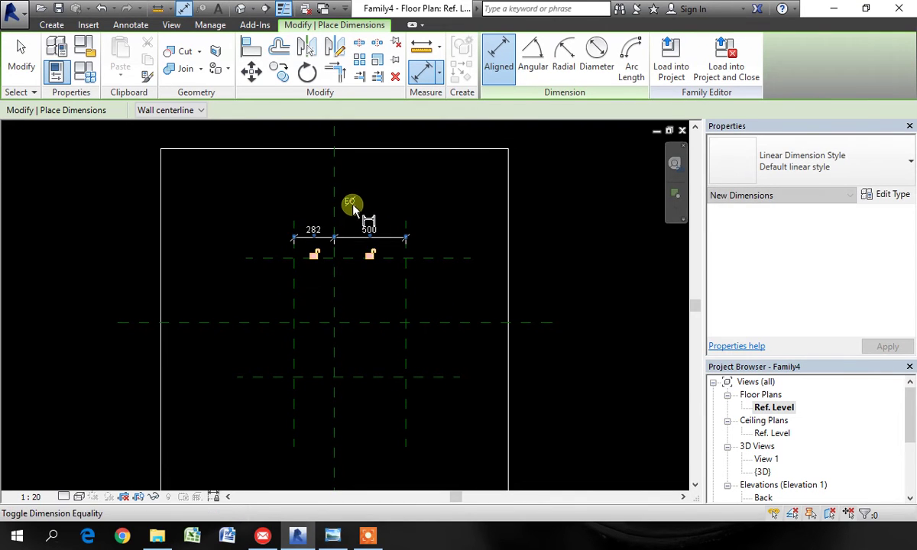
click(350, 204)
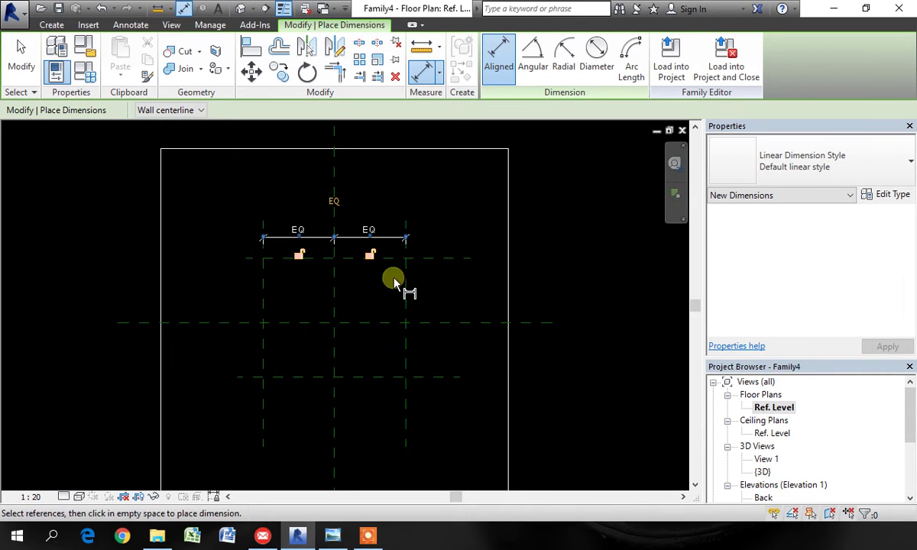
Add an overall aligned dimension between the two outer vertical reference planes, above the equality dimension
click(262, 297)
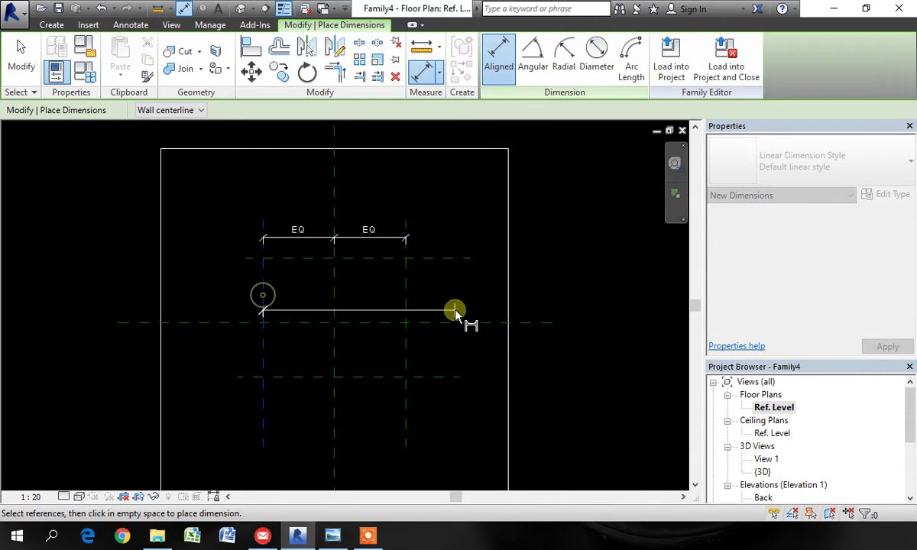
click(409, 303)
click(355, 203)
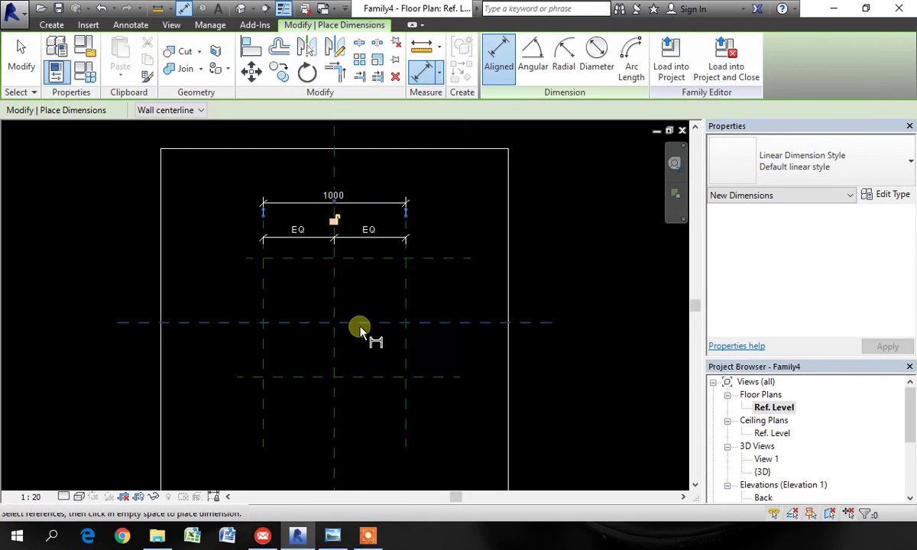
Add an aligned dimension across the lower, centre and upper horizontal reference planes and make its segments equal
click(293, 376)
click(296, 327)
click(295, 261)
click(221, 287)
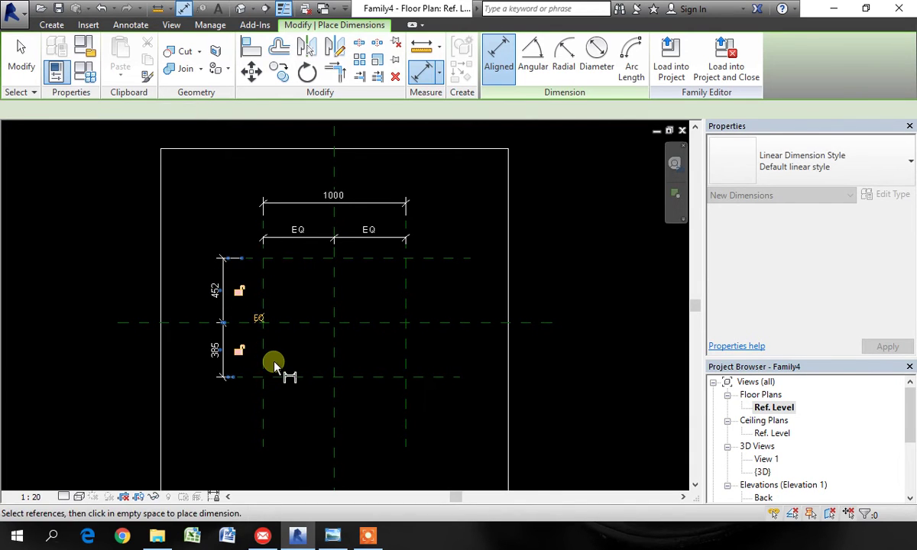
click(259, 322)
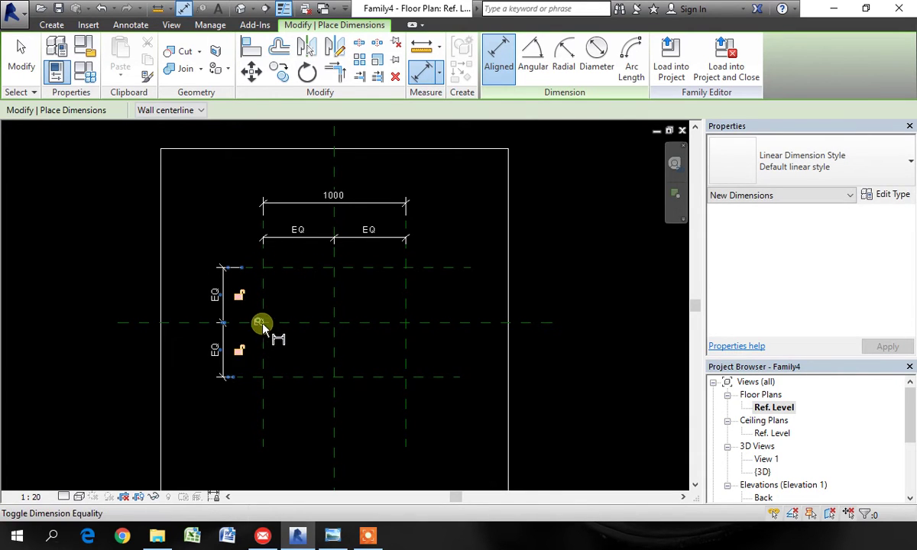
Add an overall aligned dimension between the two outer horizontal reference planes, left of the equality dimension
click(294, 376)
click(186, 269)
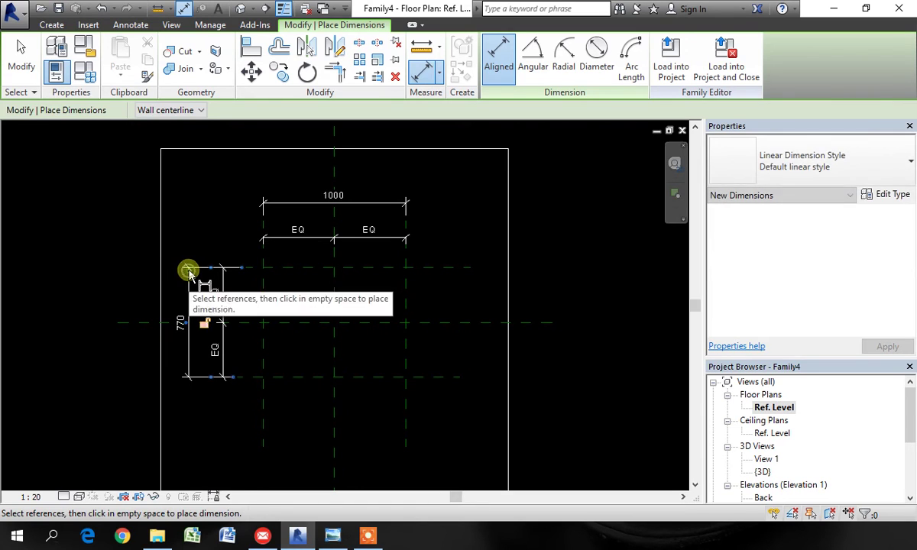
key(Escape)
key(Escape)
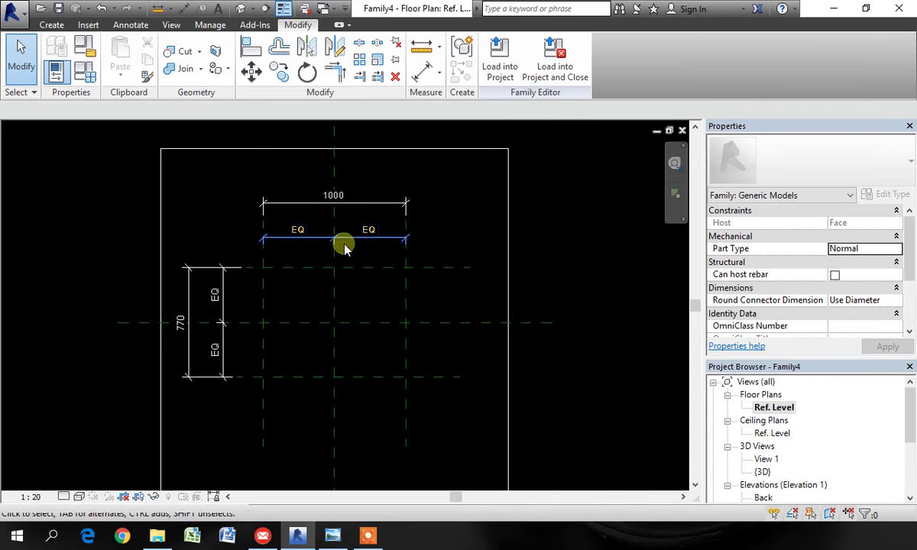
Label the overall horizontal dimension with a new family parameter named Width, set as an instance parameter
click(375, 203)
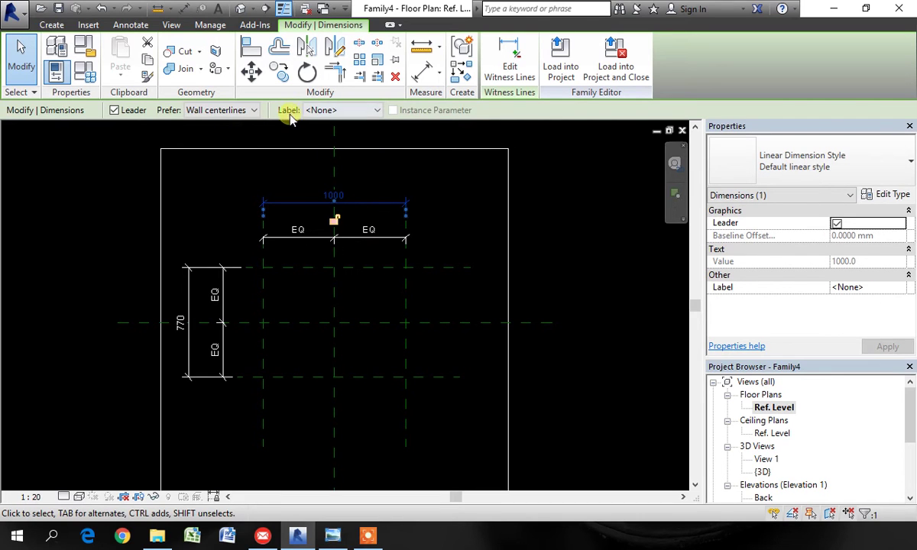
click(340, 111)
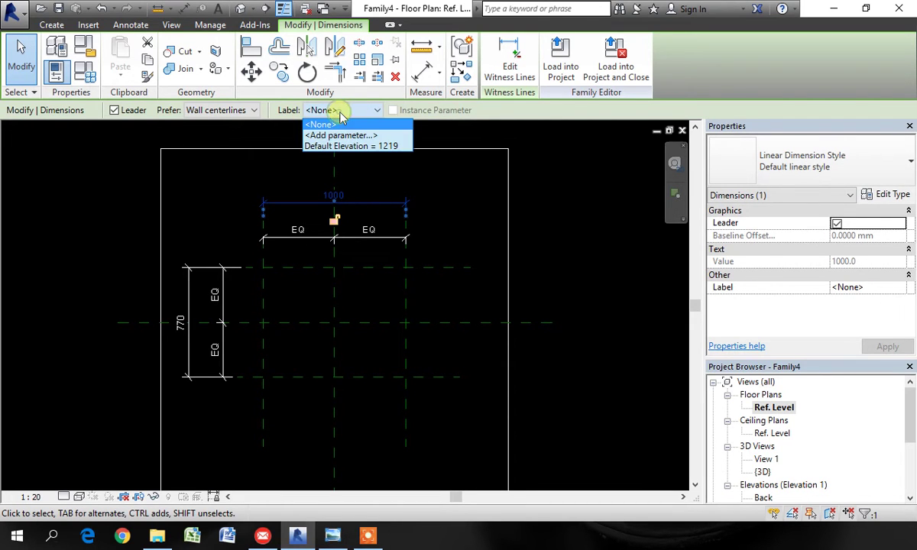
click(344, 136)
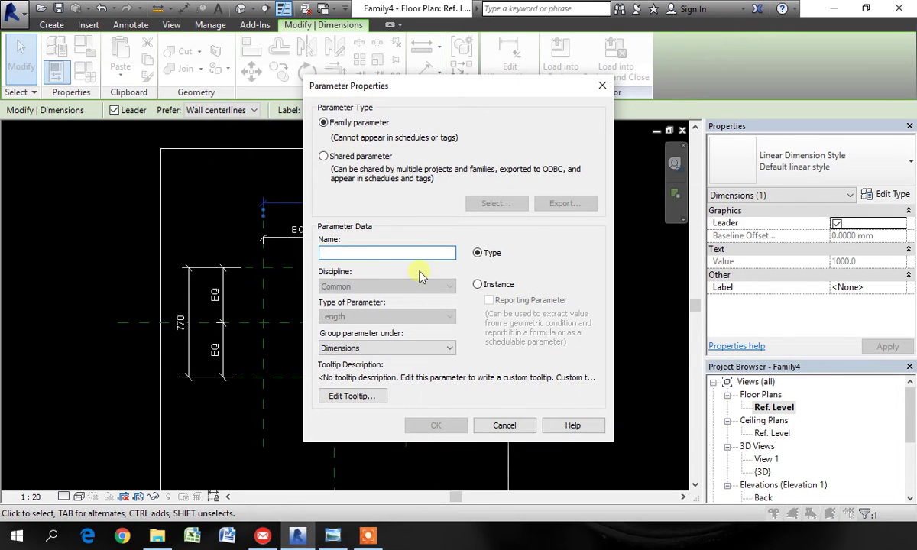
text(w)
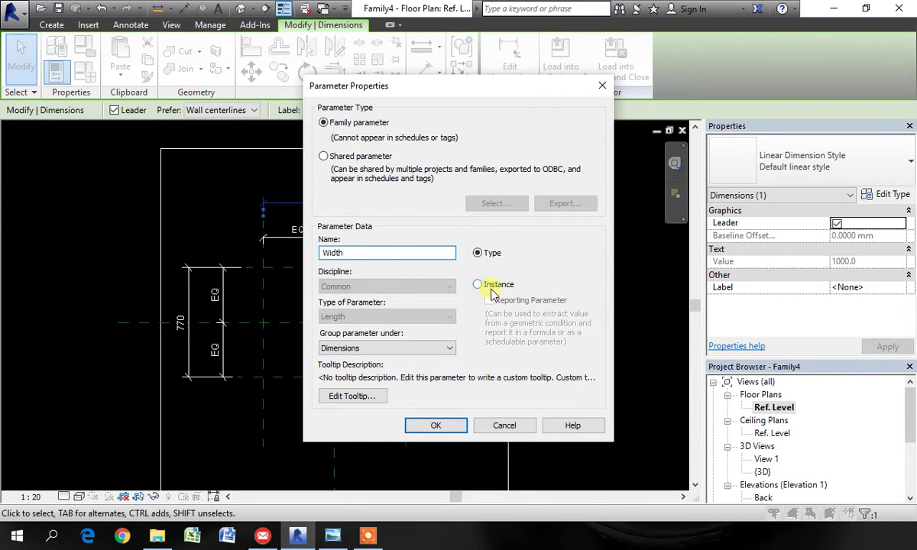
click(478, 285)
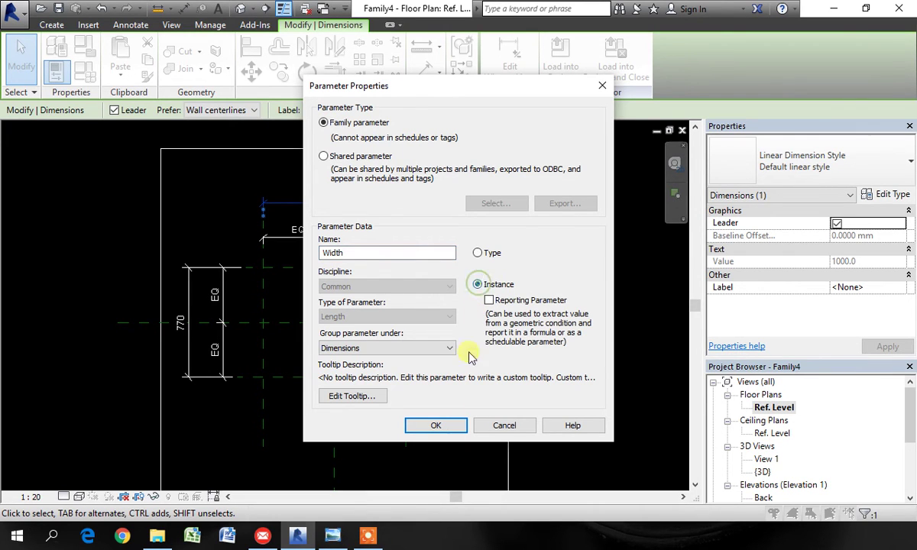
click(453, 428)
click(224, 437)
Label the overall vertical dimension with a new family parameter named Height, set as an instance parameter
click(189, 283)
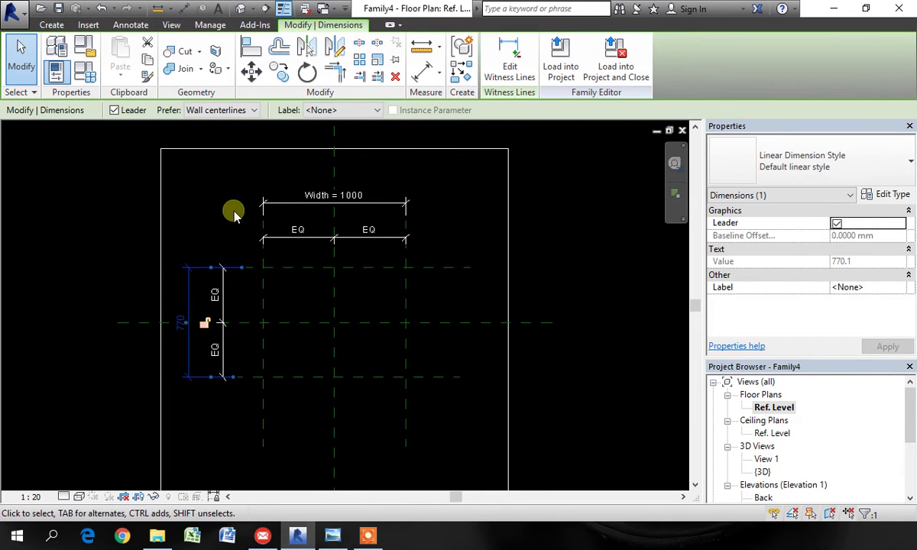
click(374, 110)
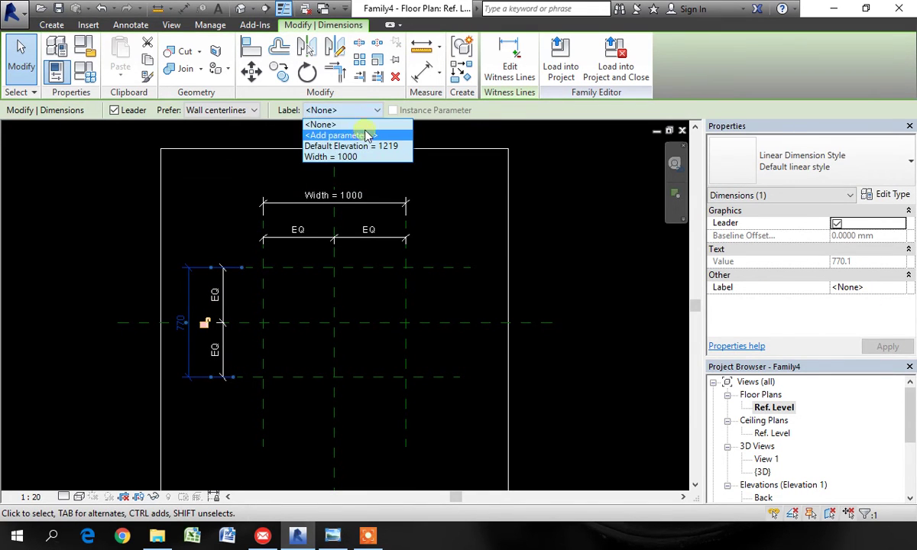
click(369, 135)
text(Height)
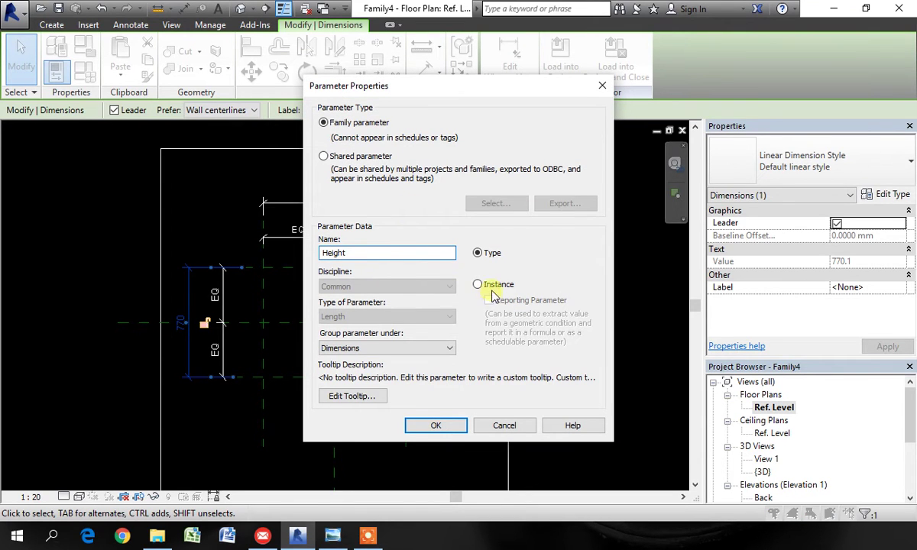
click(488, 284)
click(436, 427)
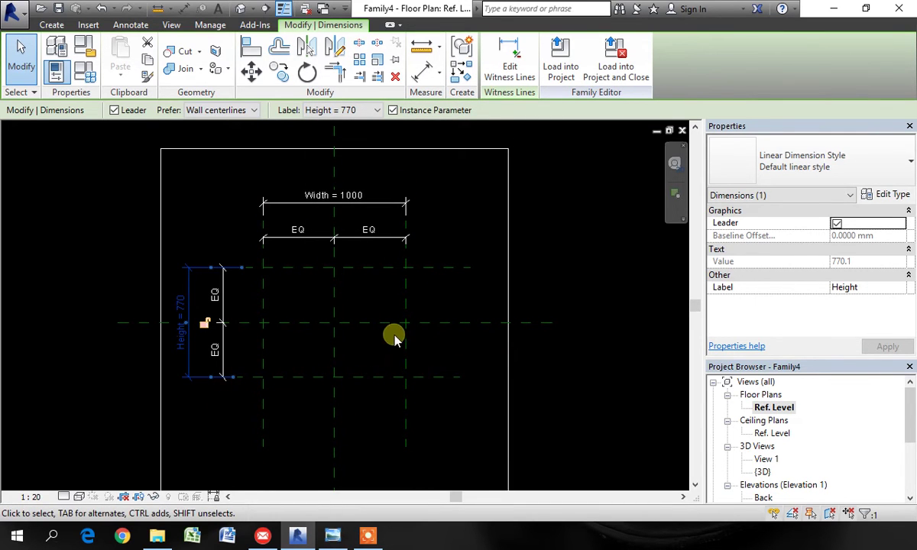
In the Front elevation, draw a horizontal reference plane across the host, about 140 mm below the Ref. Level
scroll(394, 339, down, 2)
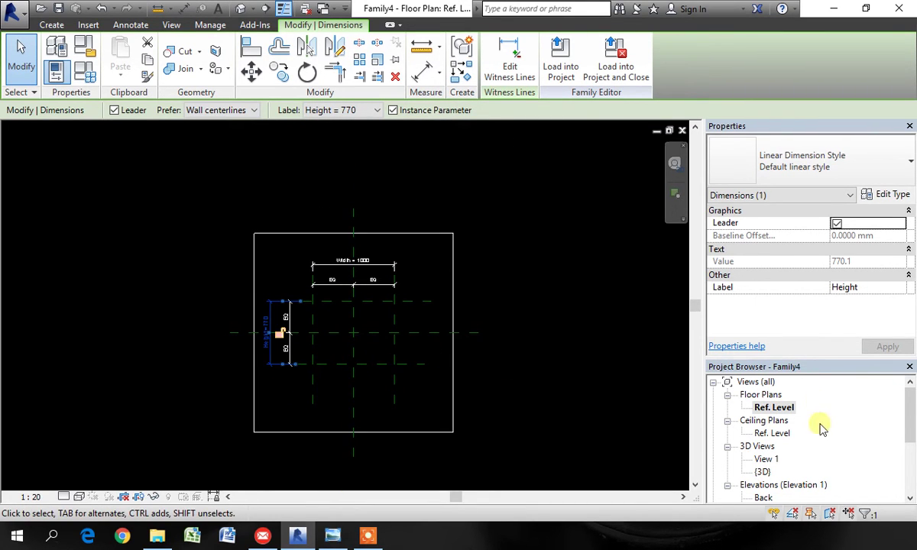
drag(907, 410, 910, 447)
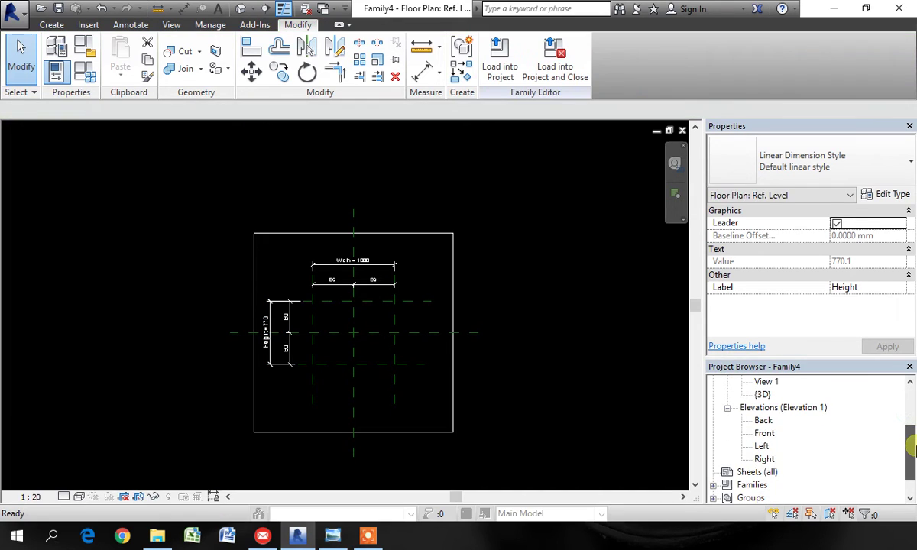
double_click(764, 434)
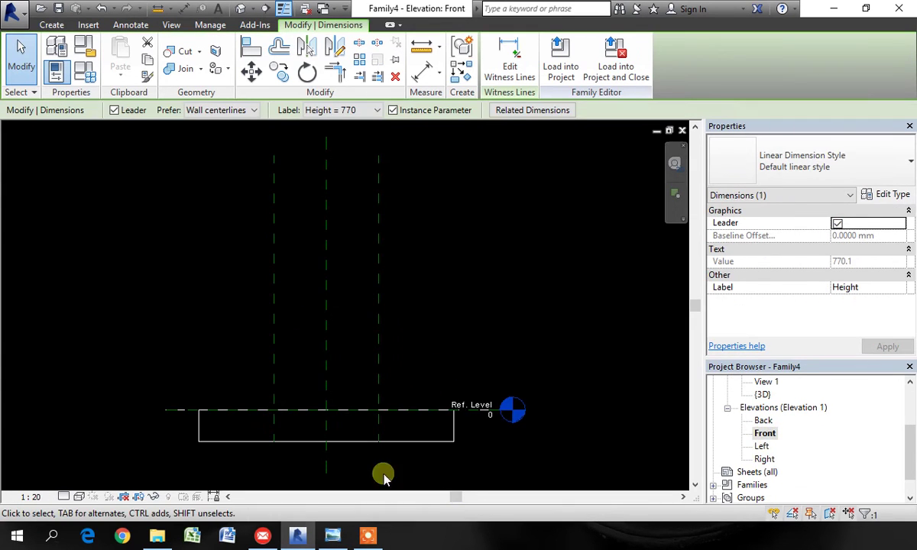
scroll(299, 426, up, 2)
scroll(287, 337, down, 2)
scroll(248, 443, up, 1)
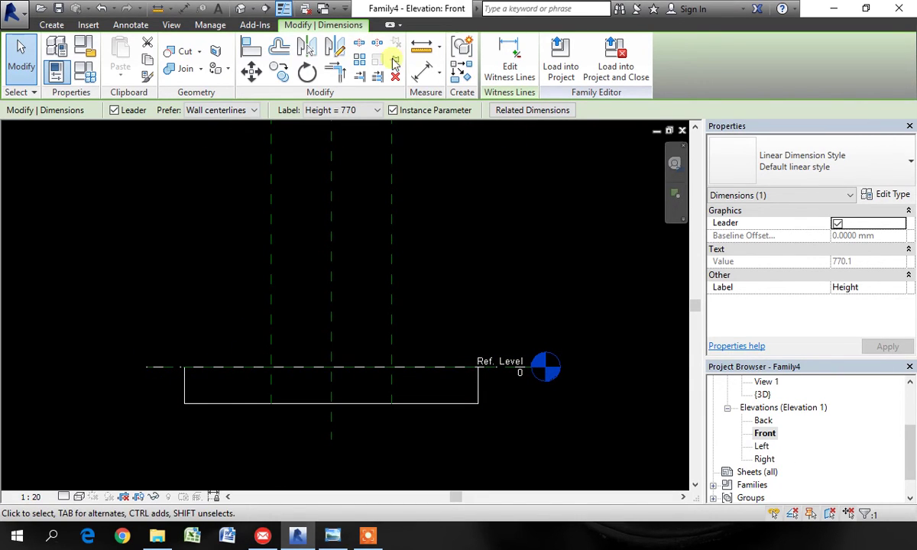
click(55, 24)
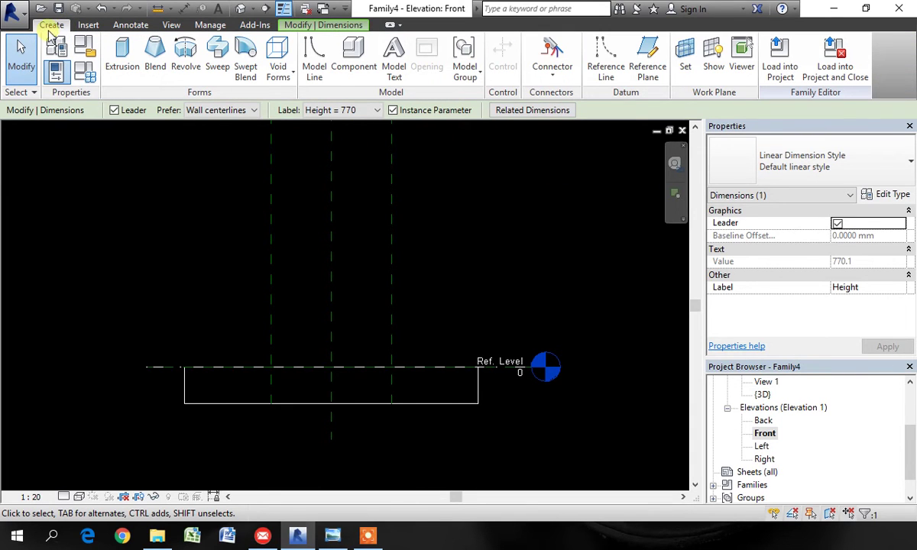
click(644, 65)
scroll(260, 409, up, 1)
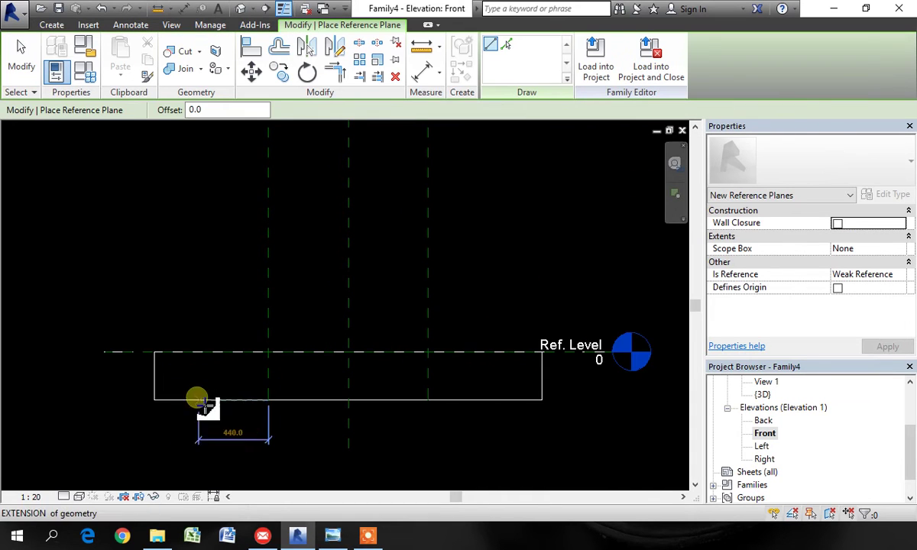
click(106, 375)
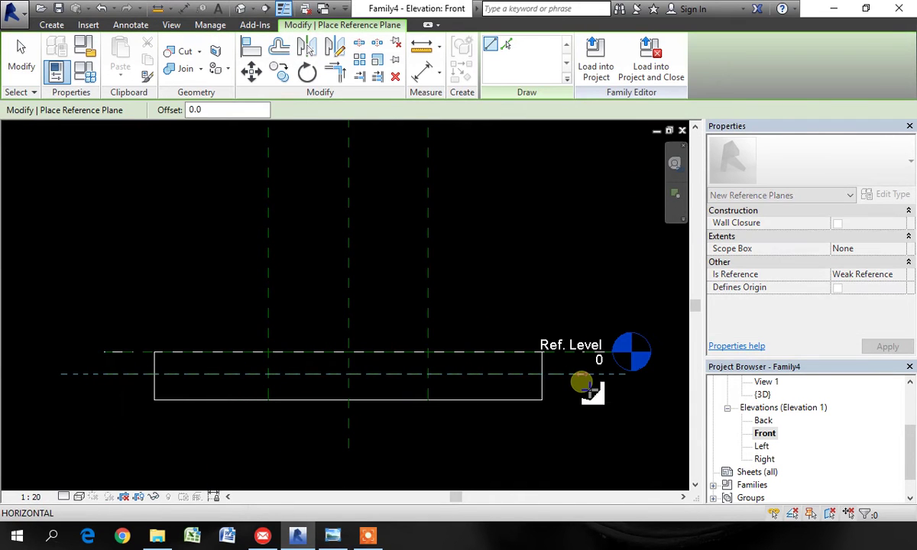
click(582, 374)
key(Escape)
key(Escape)
Add an aligned dimension between the Ref. Level plane and the horizontal reference plane below it, left of the host
scroll(145, 382, up, 1)
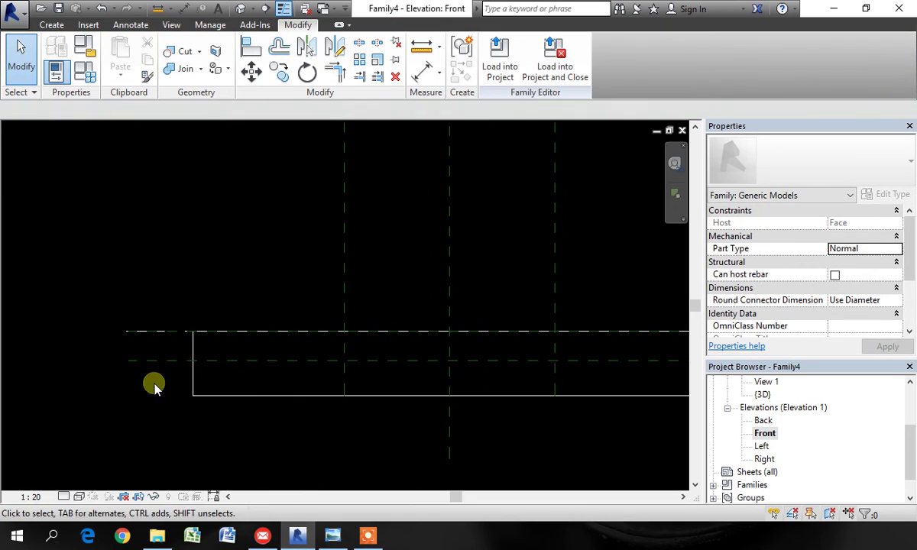
scroll(167, 359, up, 1)
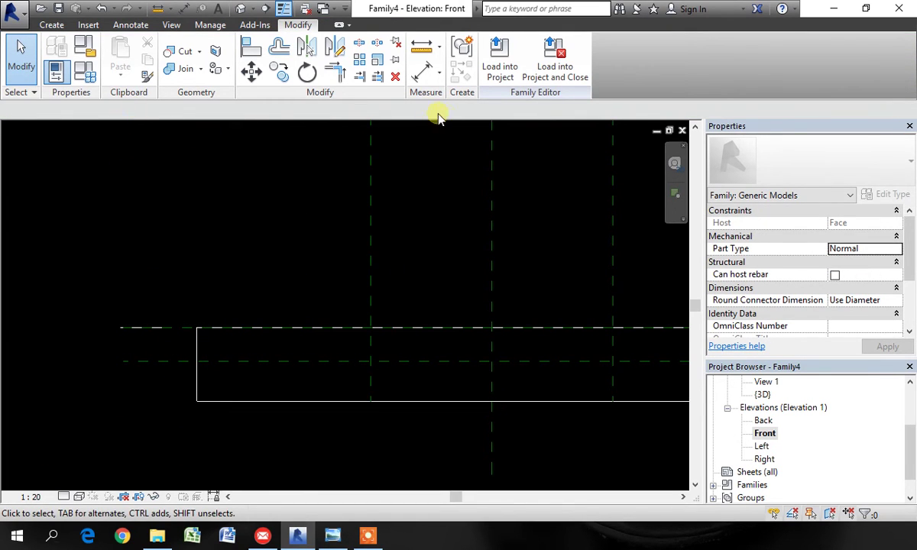
click(421, 71)
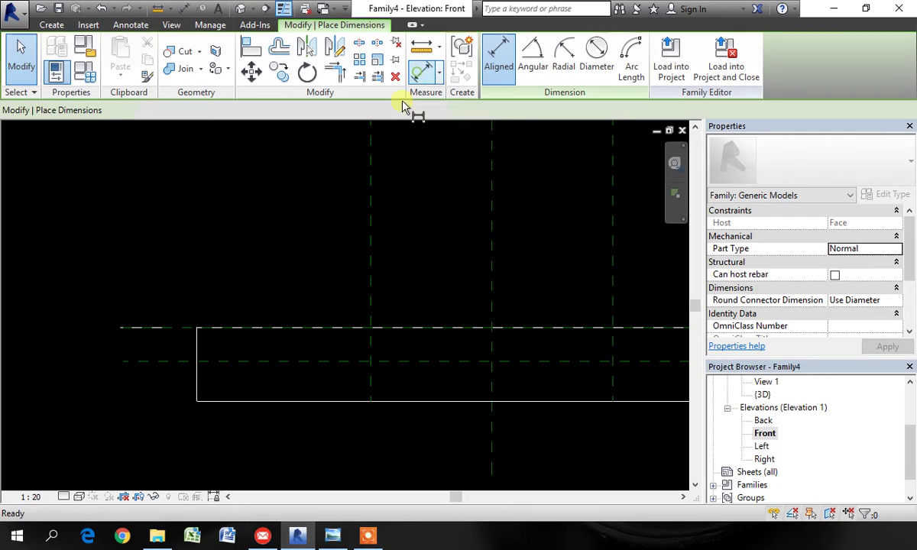
click(166, 328)
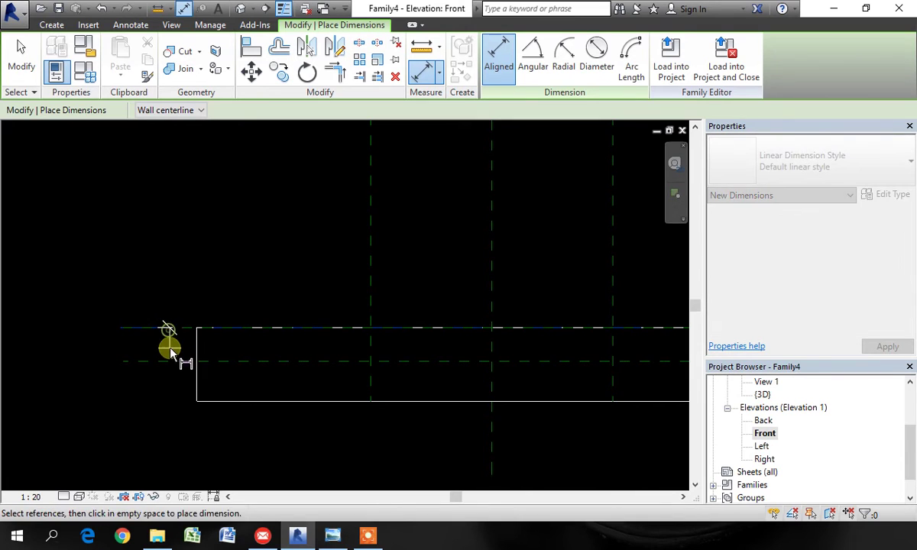
click(171, 362)
click(95, 350)
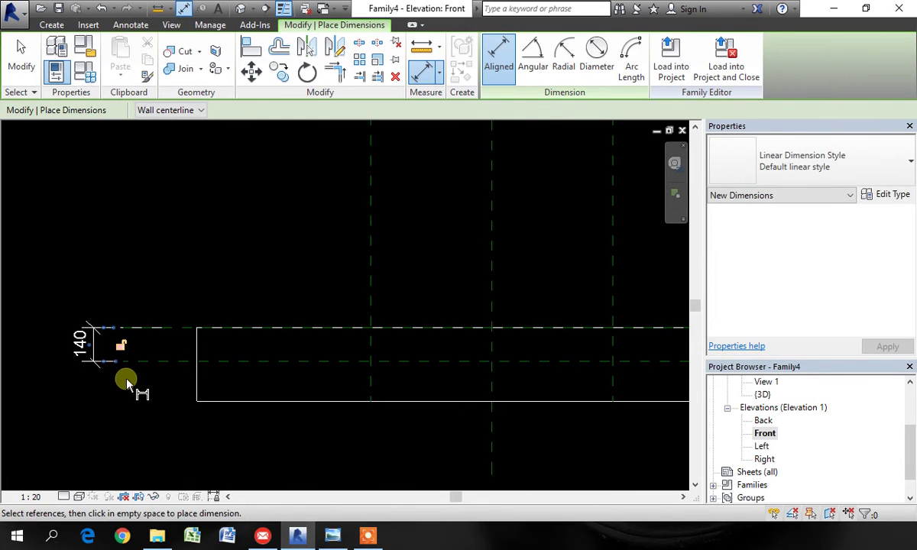
key(Escape)
Label the vertical dimension in the Front elevation with a new family parameter named Depth, set as an instance parameter
click(94, 340)
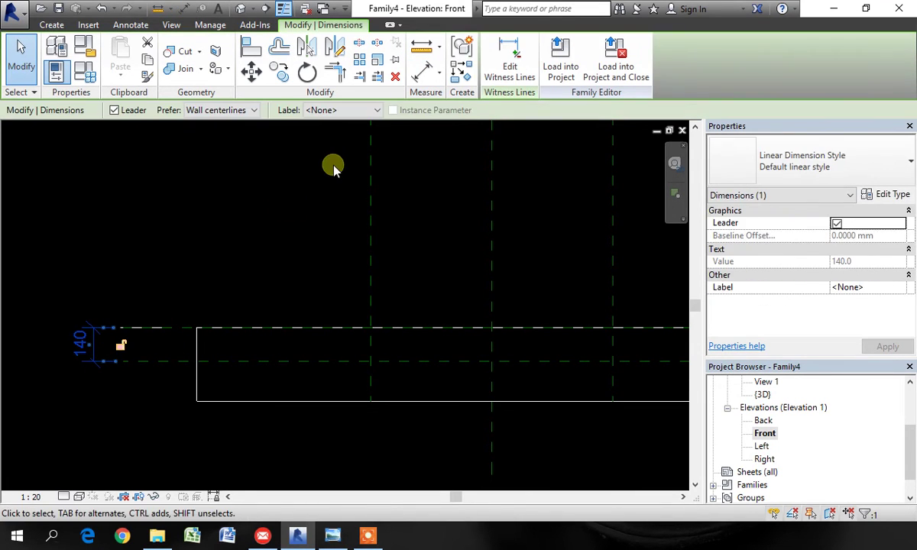
click(350, 111)
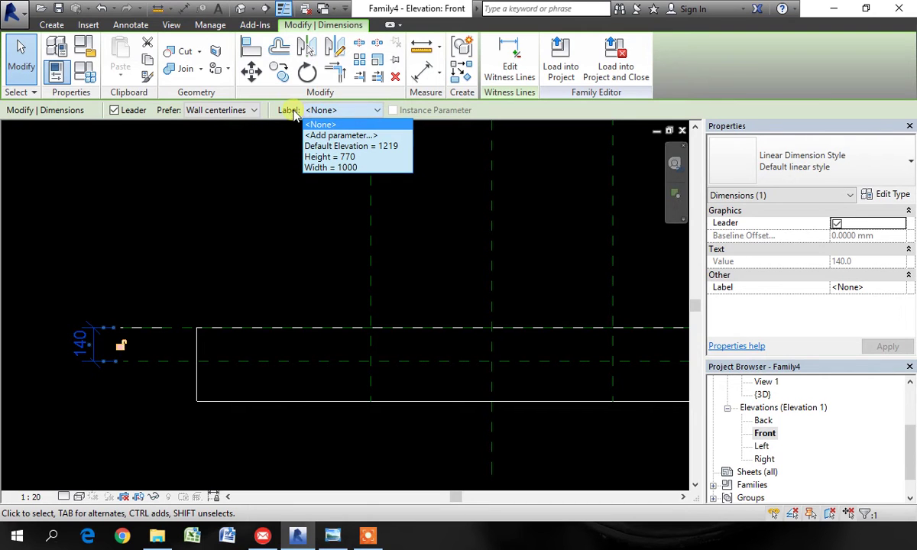
click(311, 135)
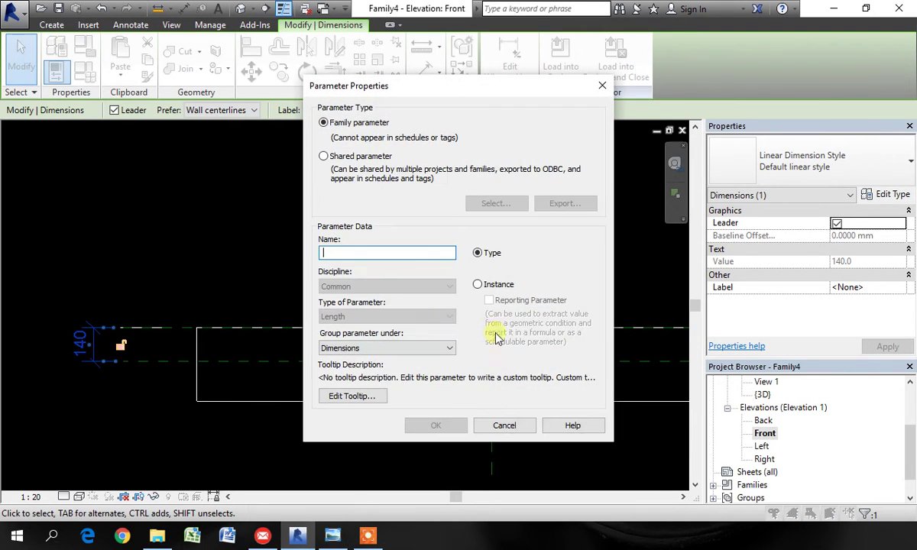
text(Depth)
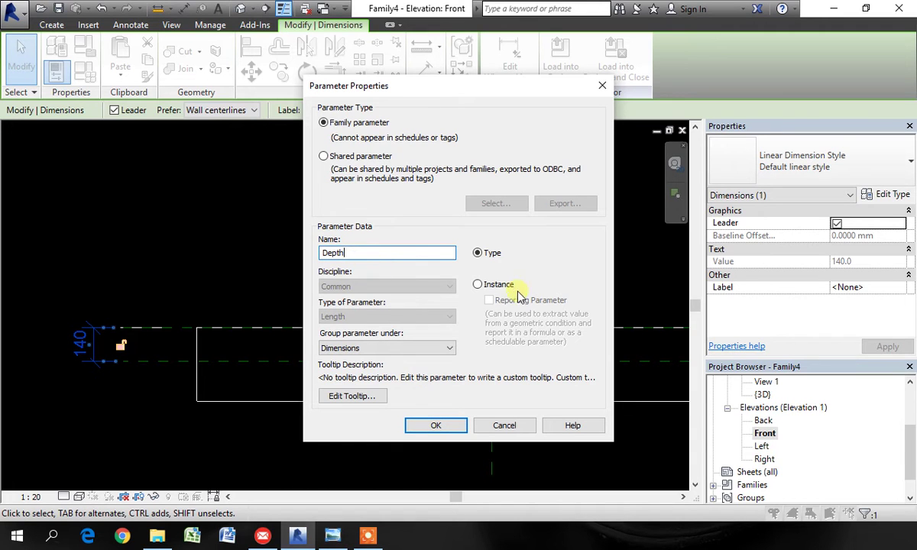
click(476, 285)
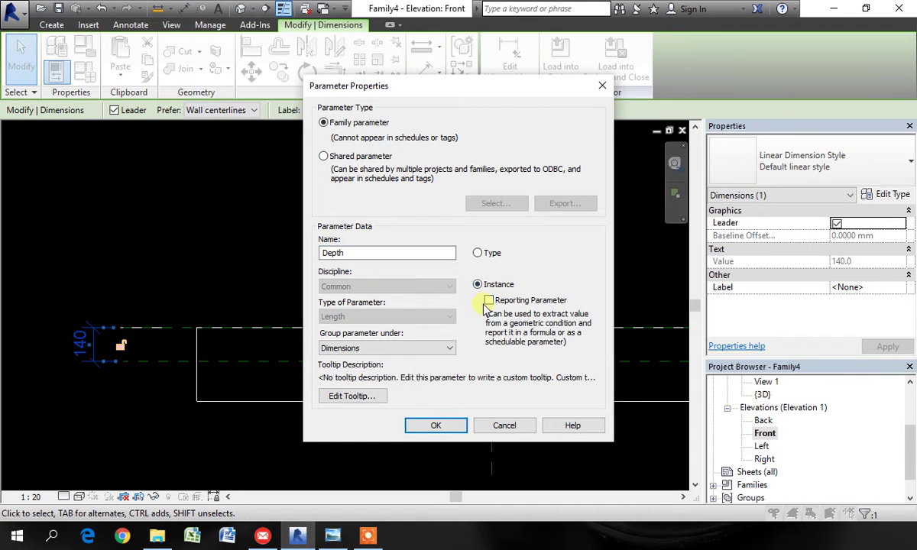
click(436, 425)
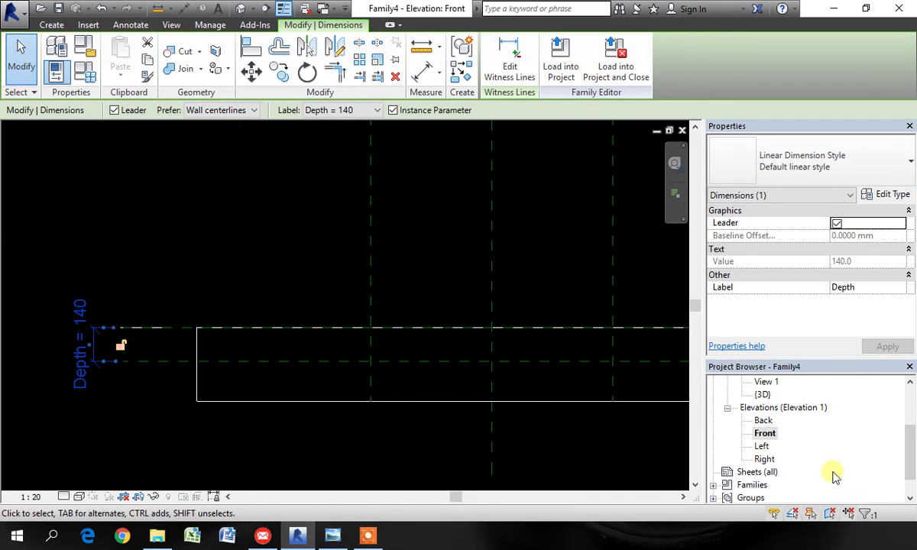
In the Ref. Level floor plan, create a 250 mm deep rectangular void extrusion between opposite corners of the outer reference planes
click(777, 408)
scroll(777, 410, up, 2)
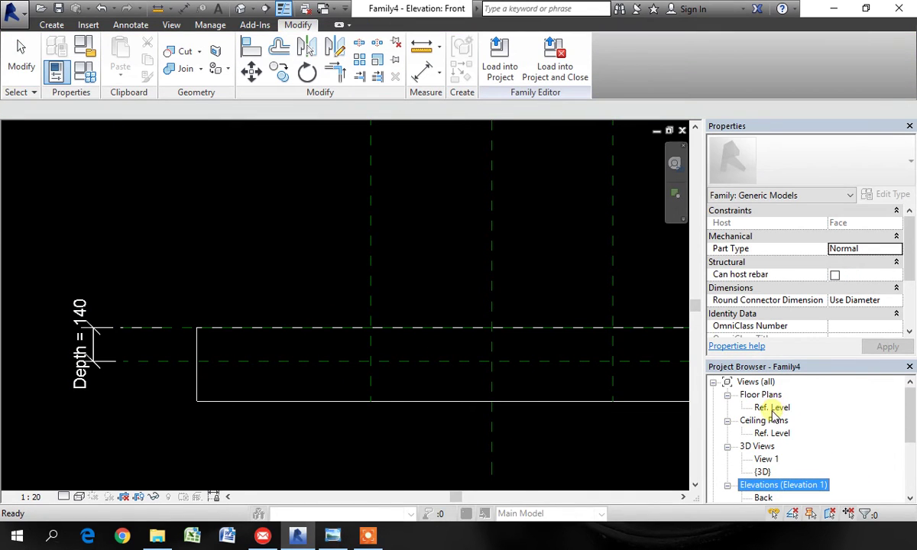
double_click(775, 408)
scroll(416, 367, up, 3)
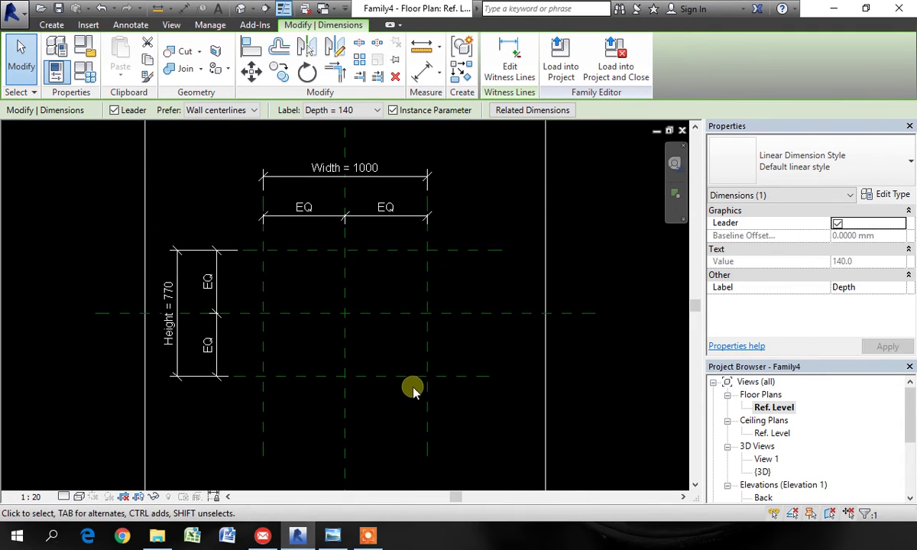
click(52, 25)
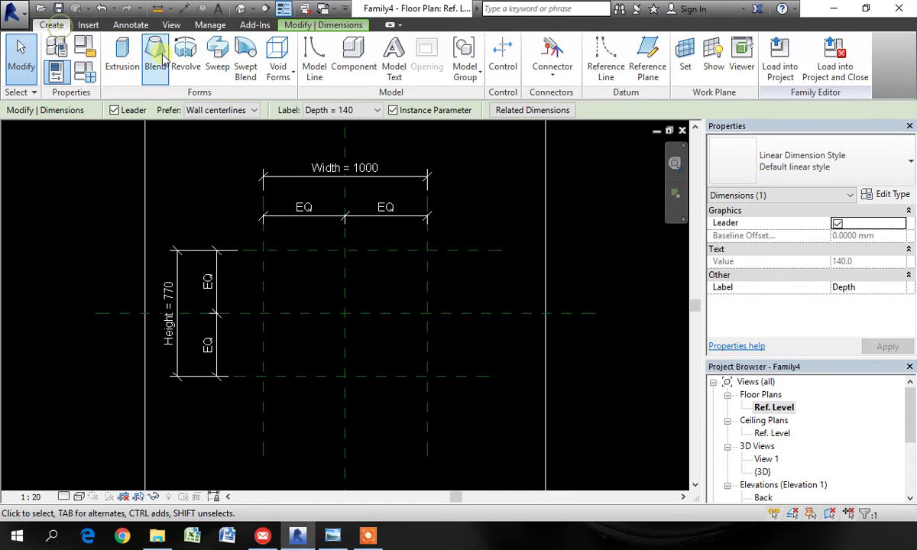
click(277, 69)
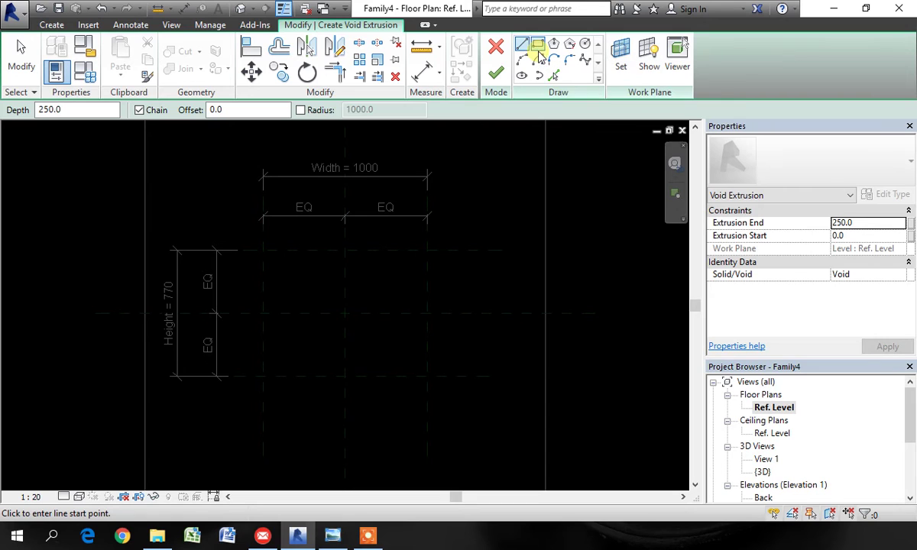
click(537, 46)
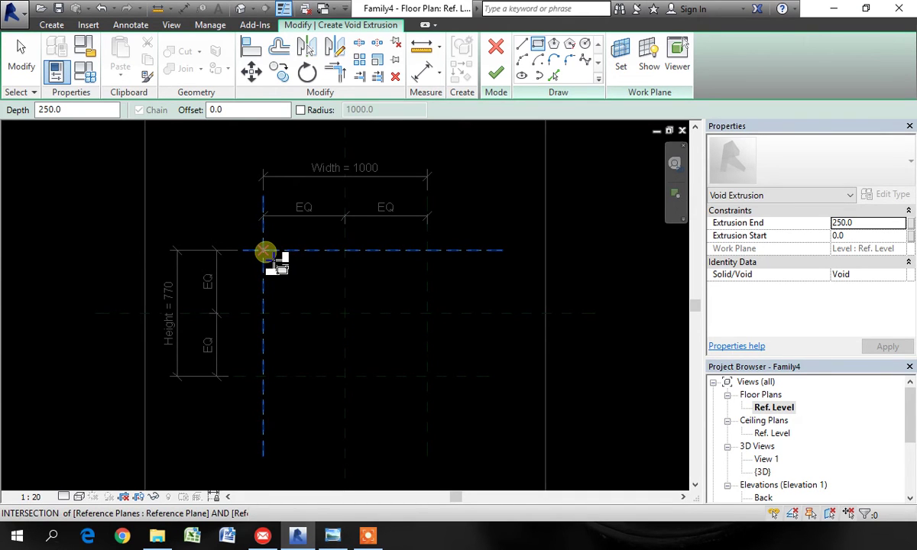
click(264, 251)
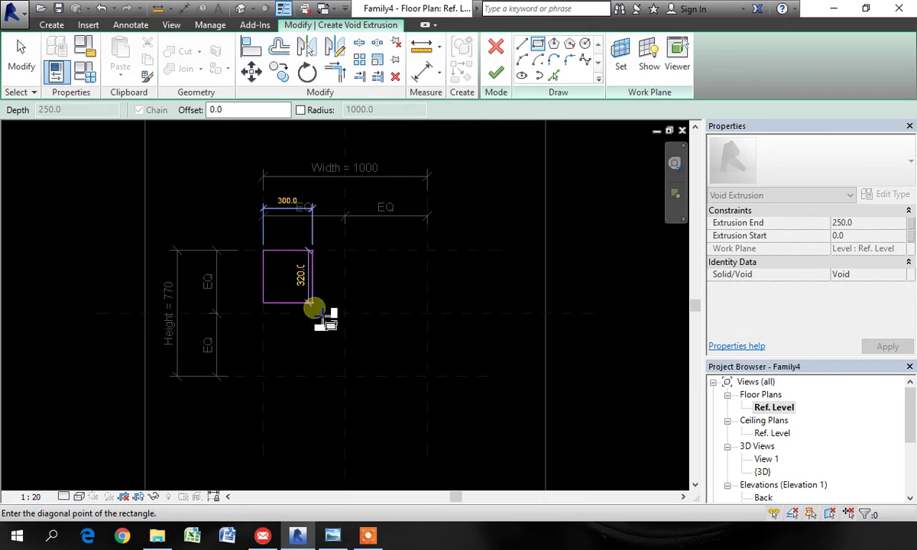
click(430, 375)
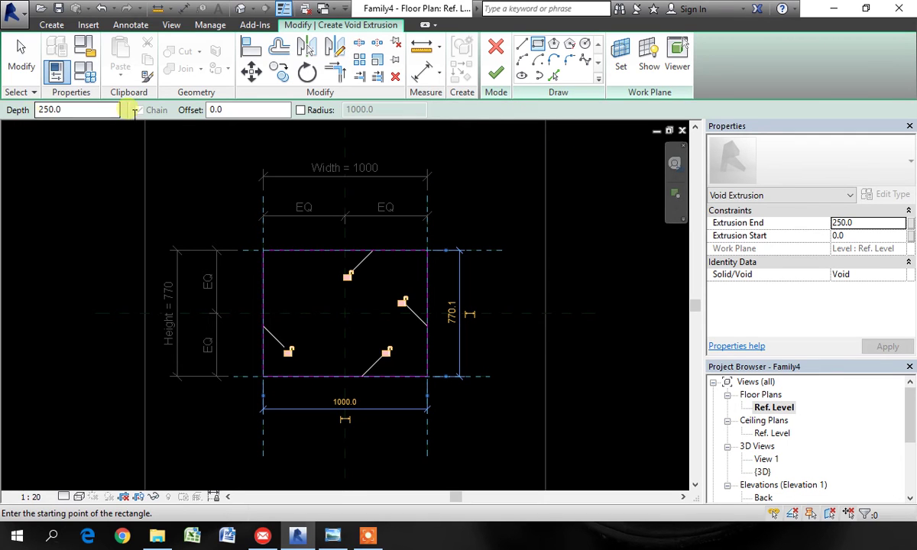
click(498, 72)
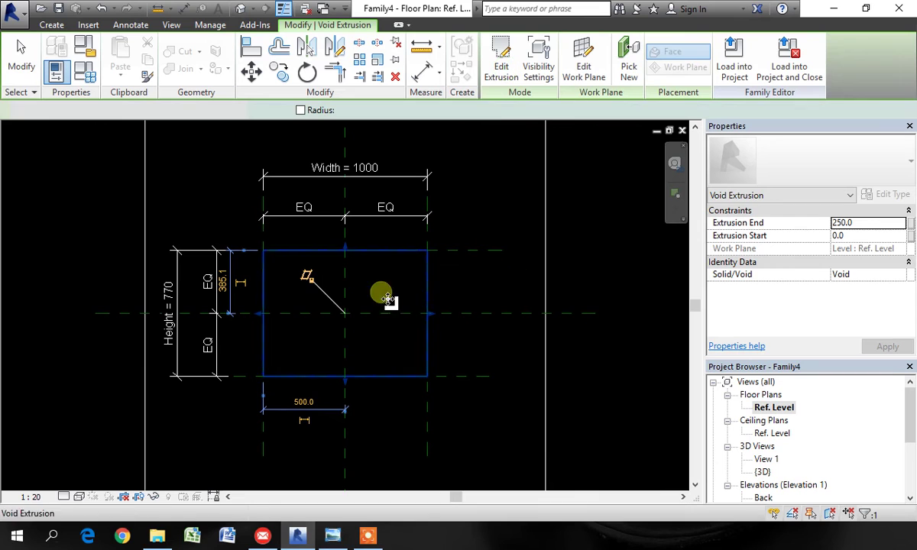
In the Front elevation, pull the void extrusion's upper face down to the reference plane at the Depth dimension and lock it there
click(763, 471)
scroll(764, 478, down, 3)
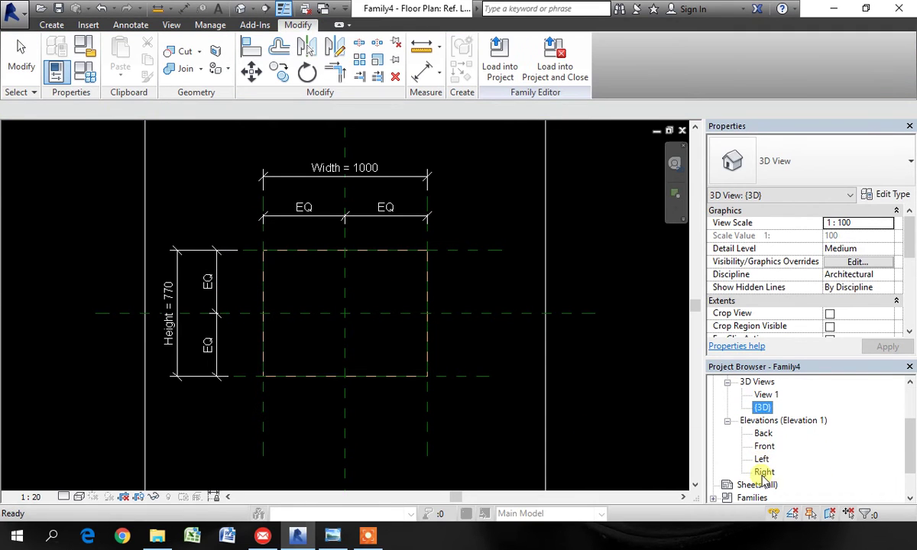
double_click(764, 446)
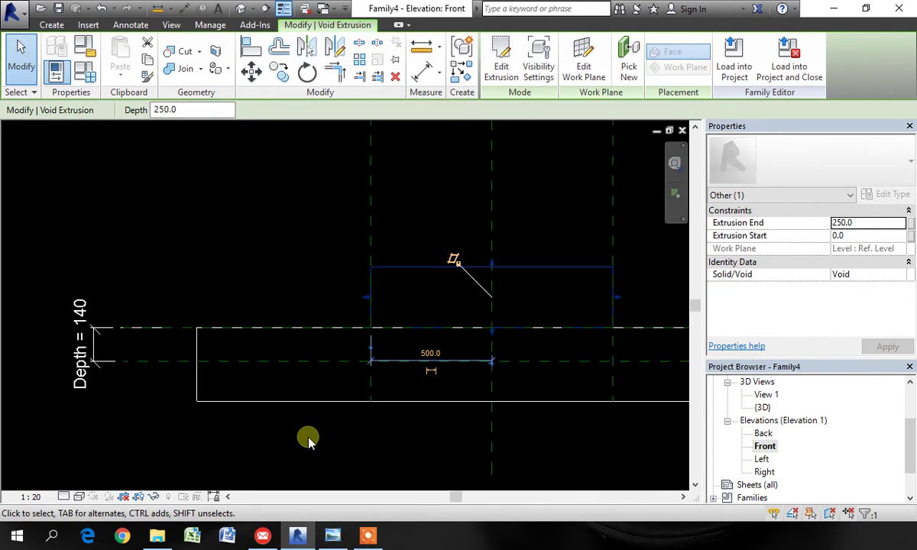
scroll(187, 319, down, 5)
scroll(500, 355, up, 2)
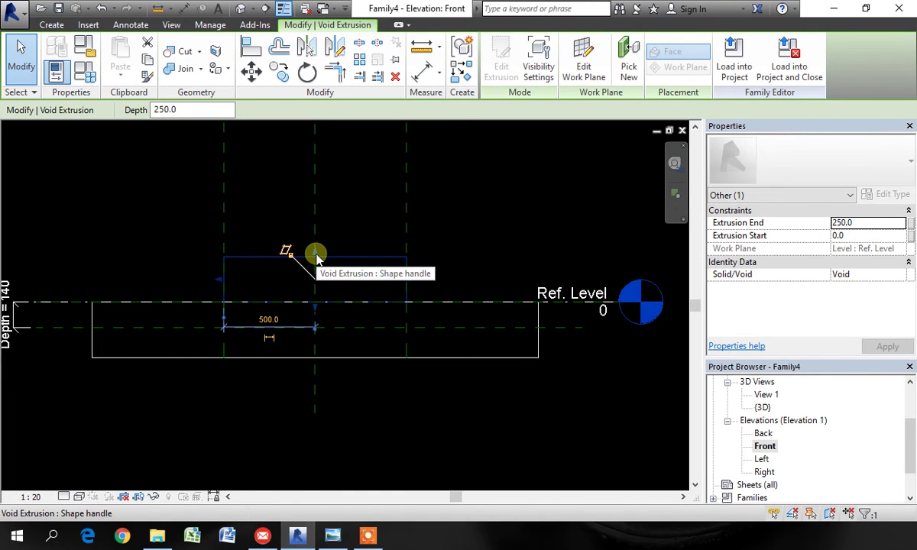
drag(315, 256, 313, 327)
click(284, 355)
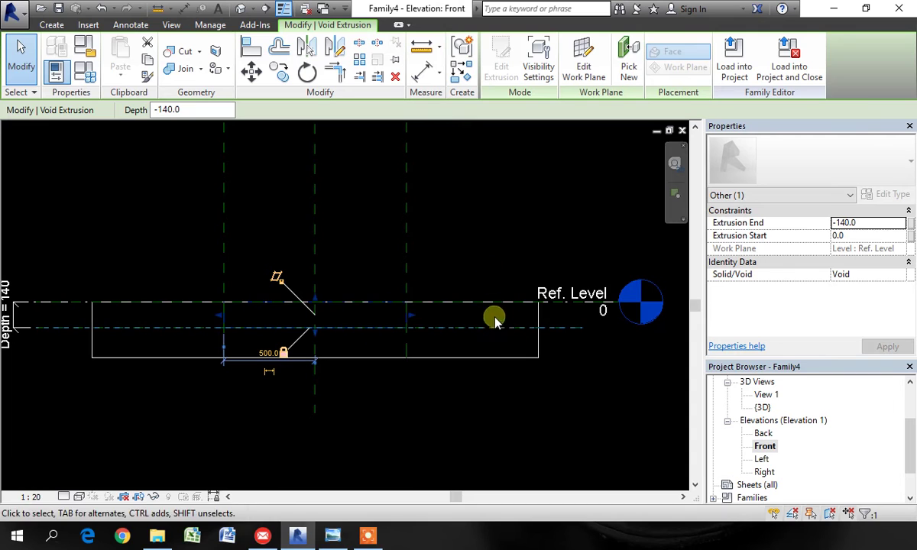
click(779, 420)
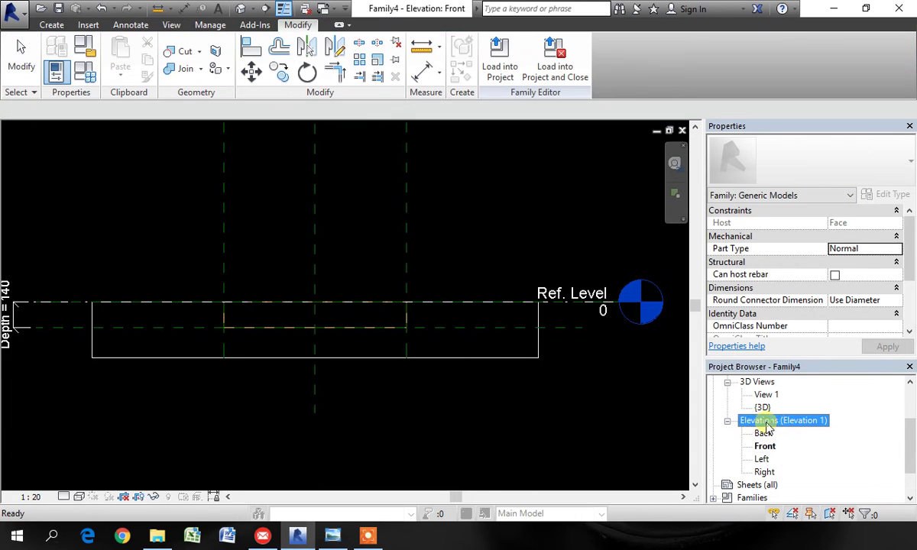
Open the 3D view and enable Cut with Voids When Loaded in the family's properties
scroll(787, 432, up, 2)
click(775, 407)
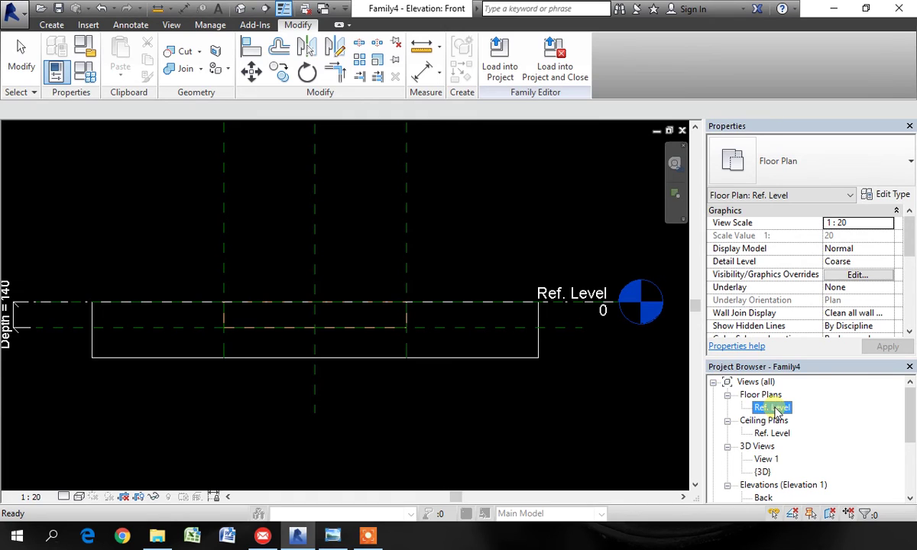
click(240, 8)
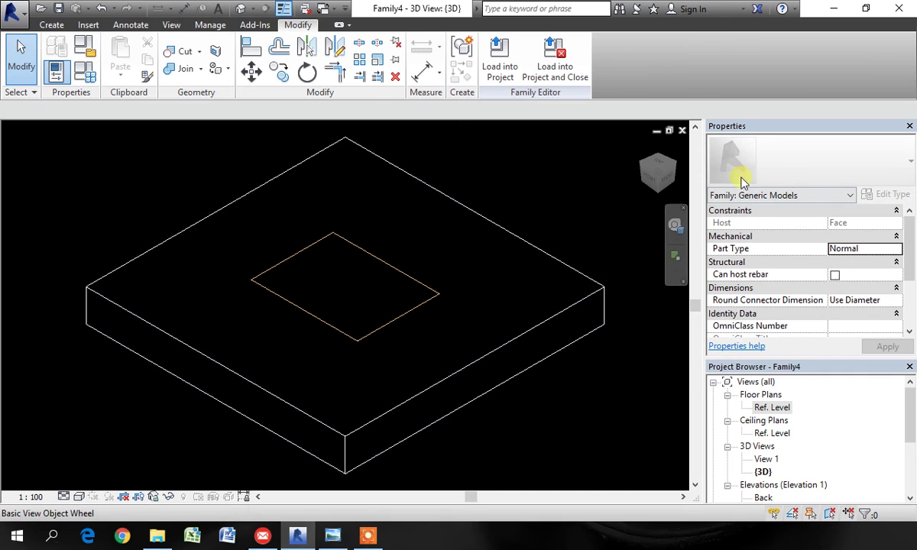
drag(911, 236, 911, 269)
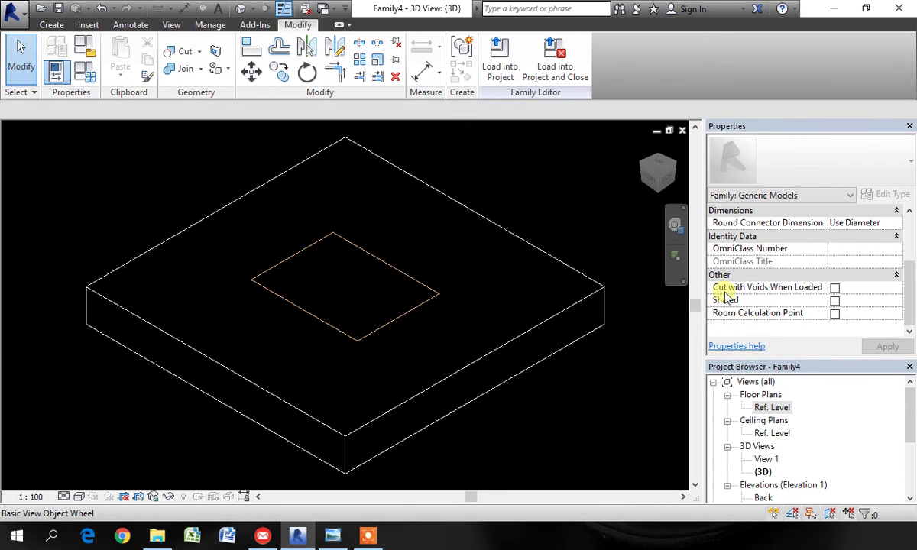
click(834, 289)
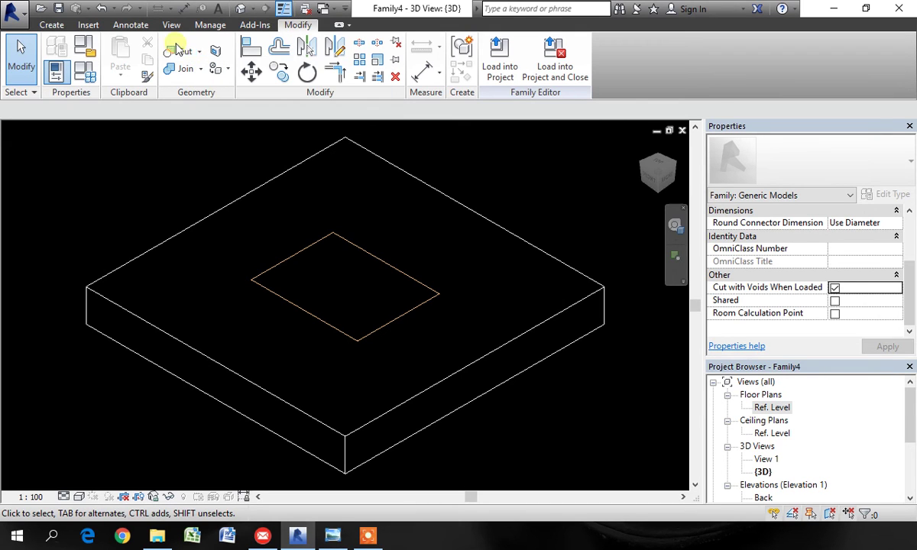
Cut the host slab with the rectangular void extrusion using Cut Geometry, and display the 3D view shaded
click(199, 51)
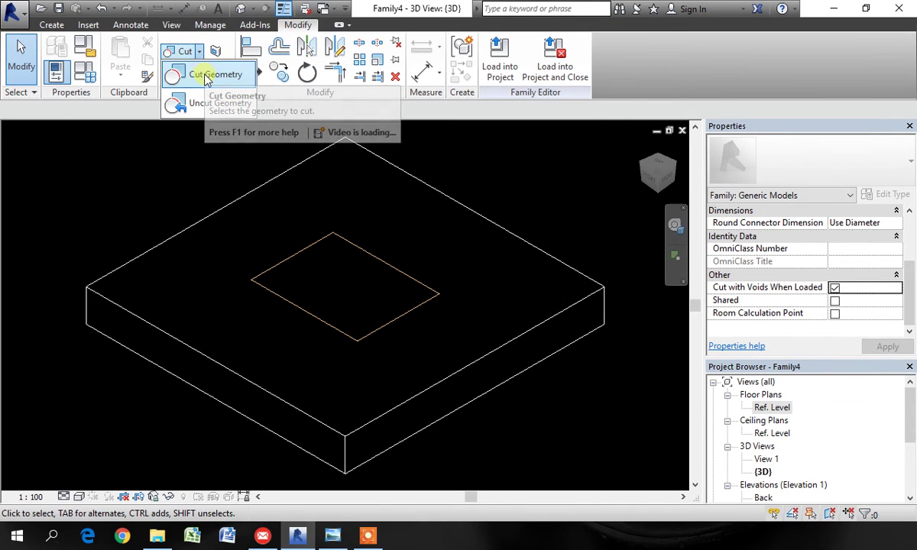
click(207, 74)
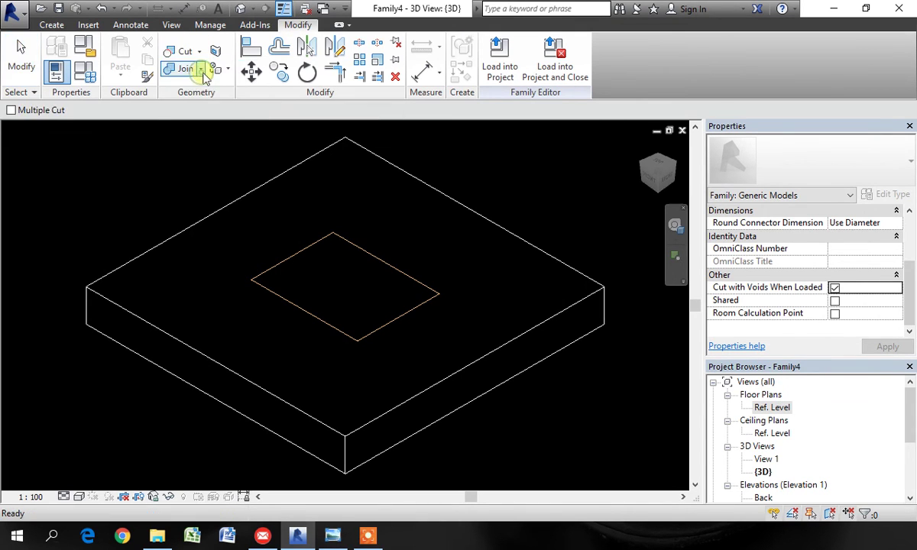
click(229, 209)
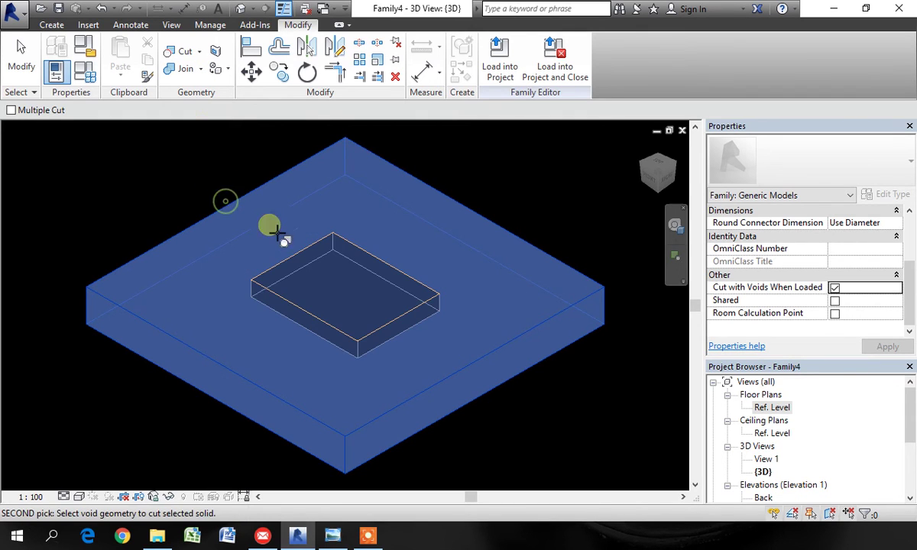
click(307, 264)
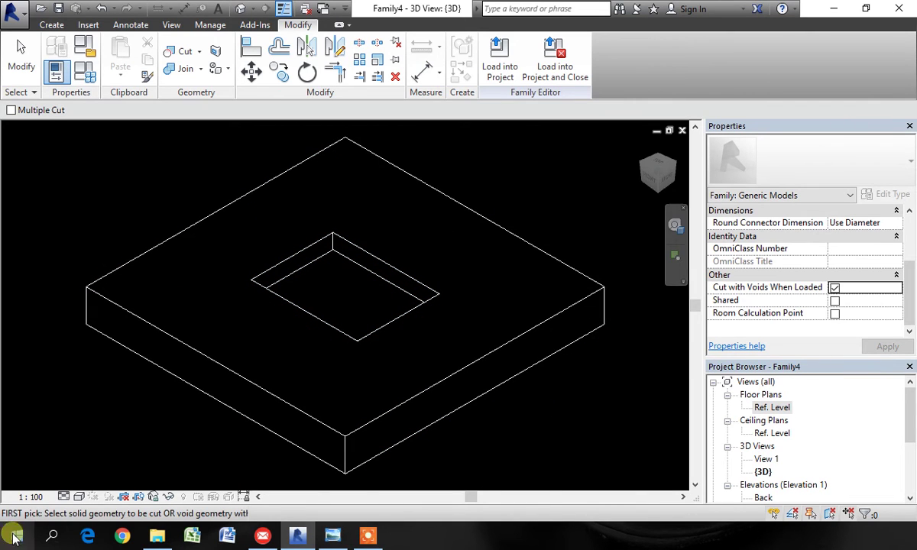
click(79, 497)
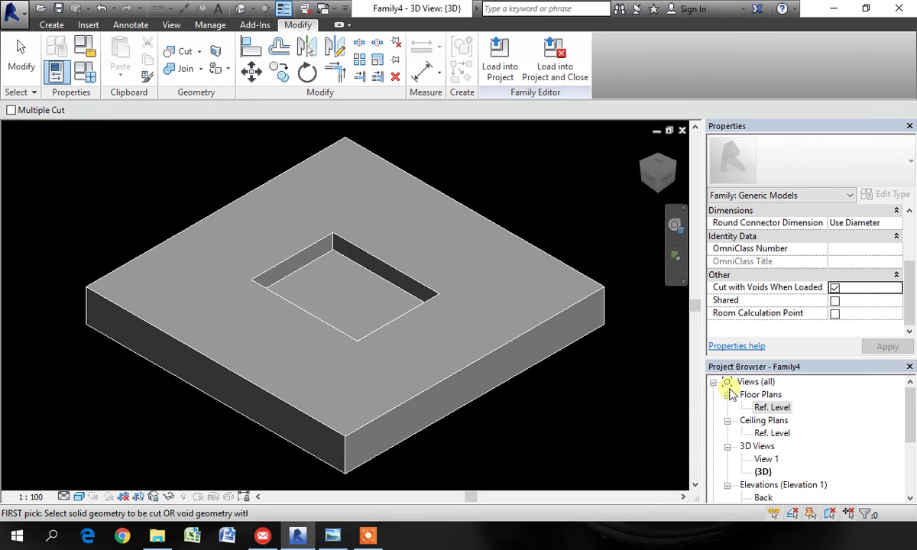
click(421, 323)
click(402, 265)
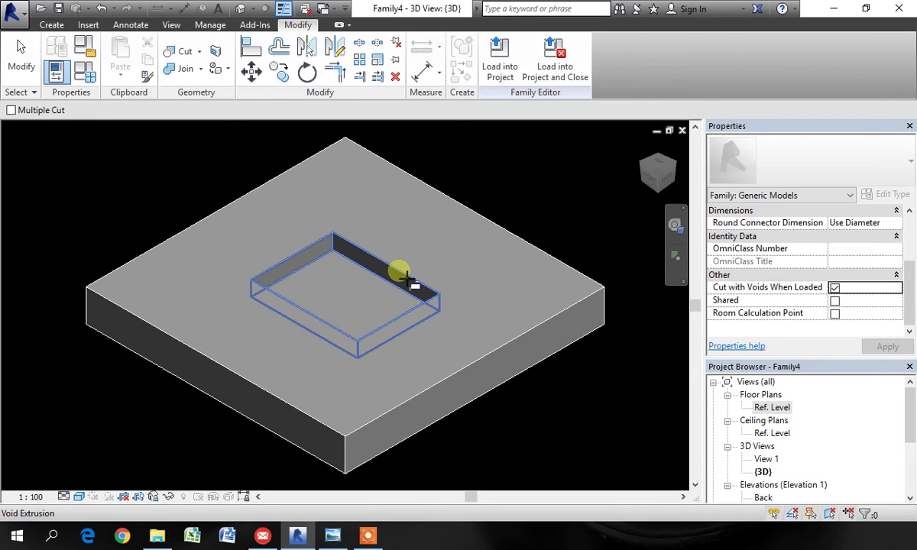
Set the family's default Height parameter to 850 mm and apply it to the niche
click(83, 76)
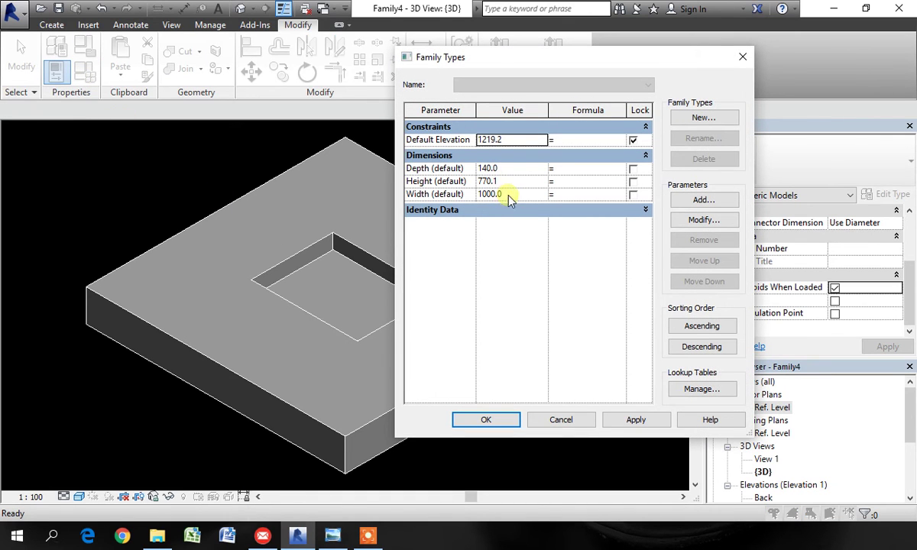
click(512, 181)
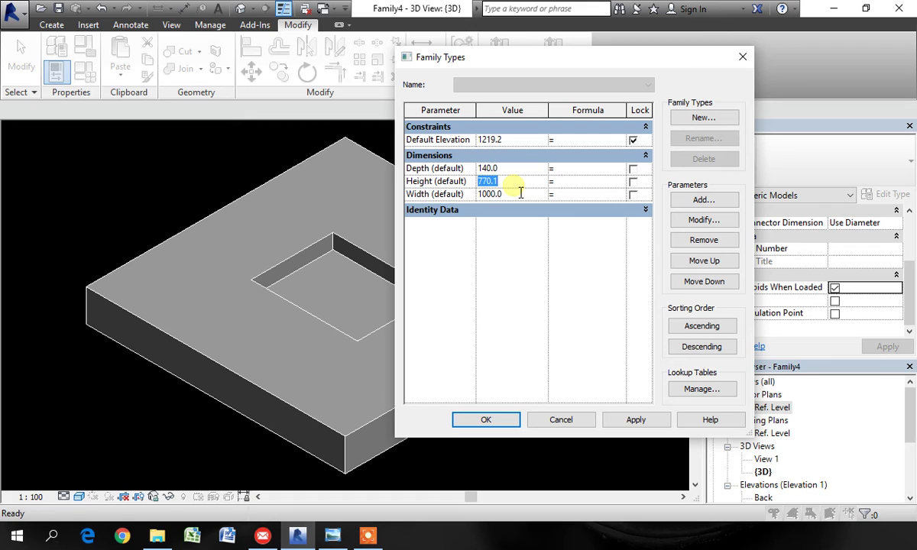
text(850)
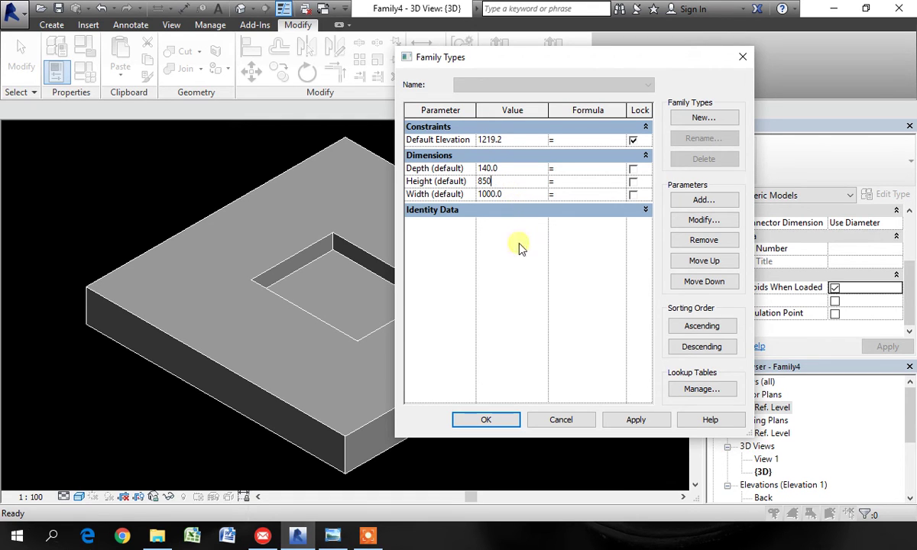
click(655, 424)
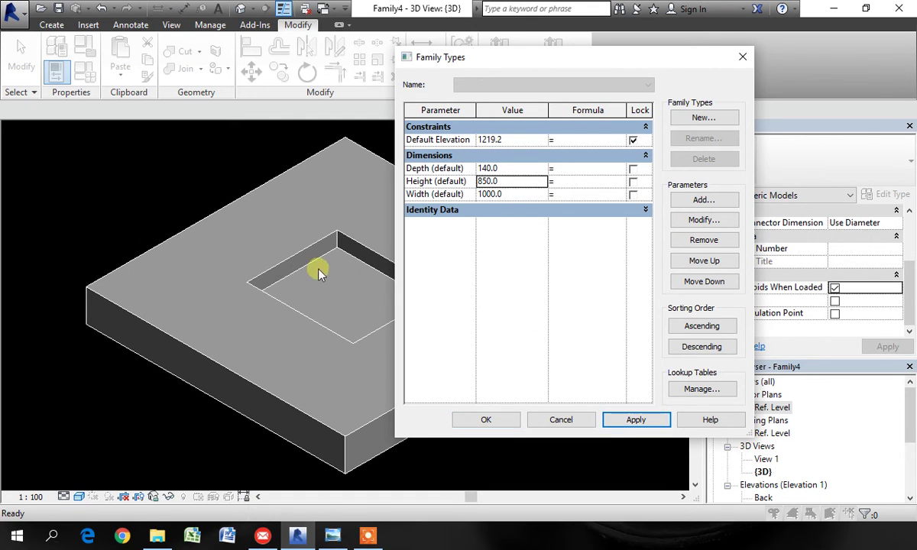
click(492, 421)
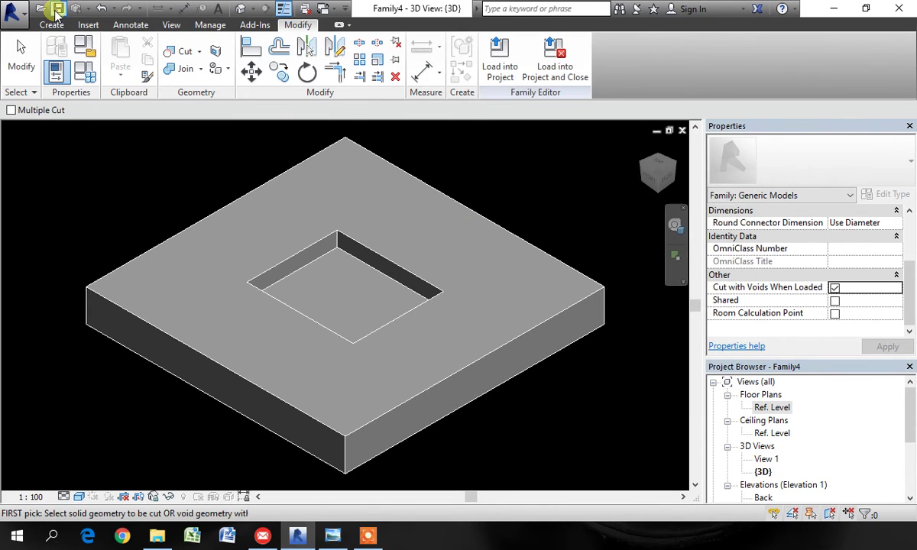
Save the family to the Desktop as Wall Niche, accepting the file save options
click(58, 11)
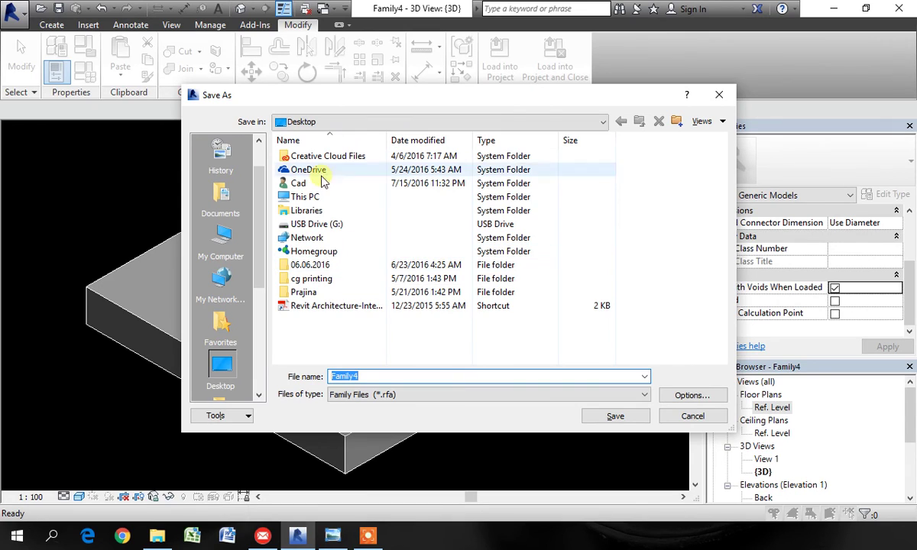
text(Niche)
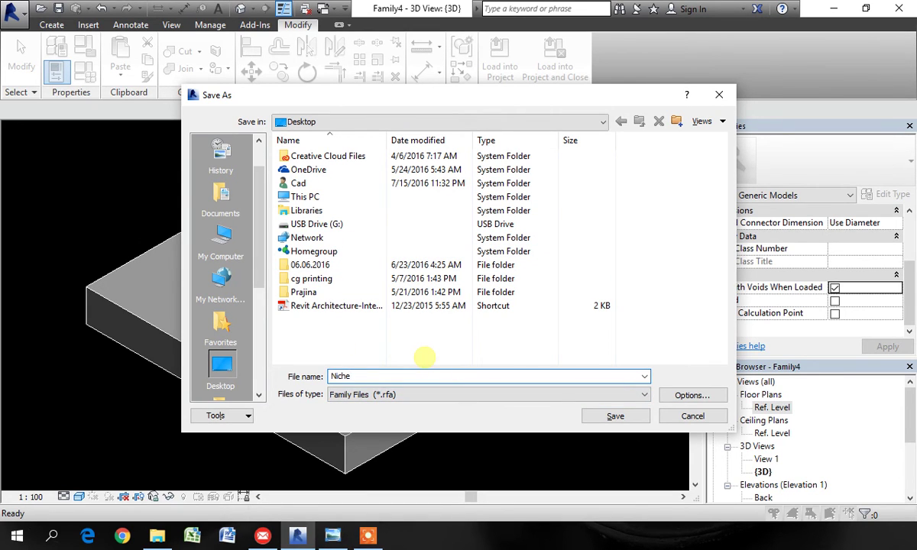
key(BackSpace)
key(BackSpace)
key(BackSpace)
click(674, 398)
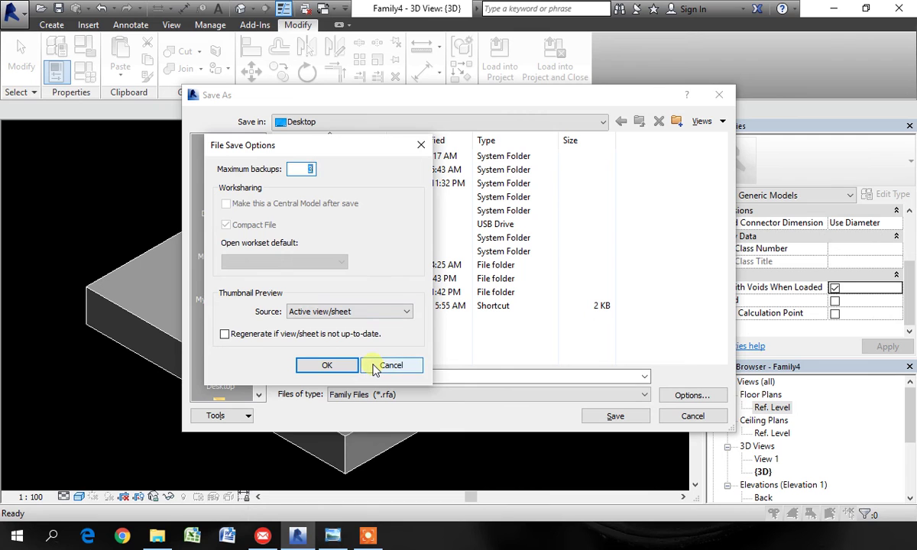
click(342, 367)
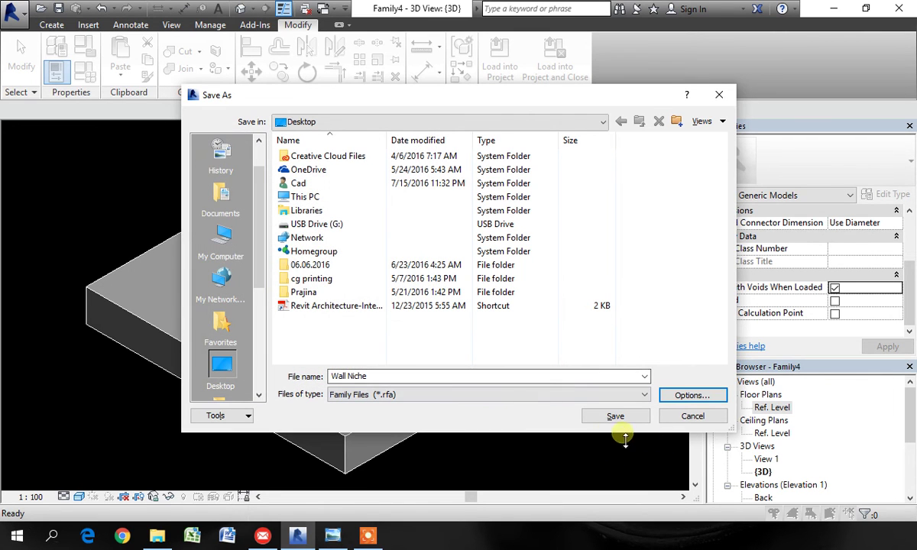
click(615, 417)
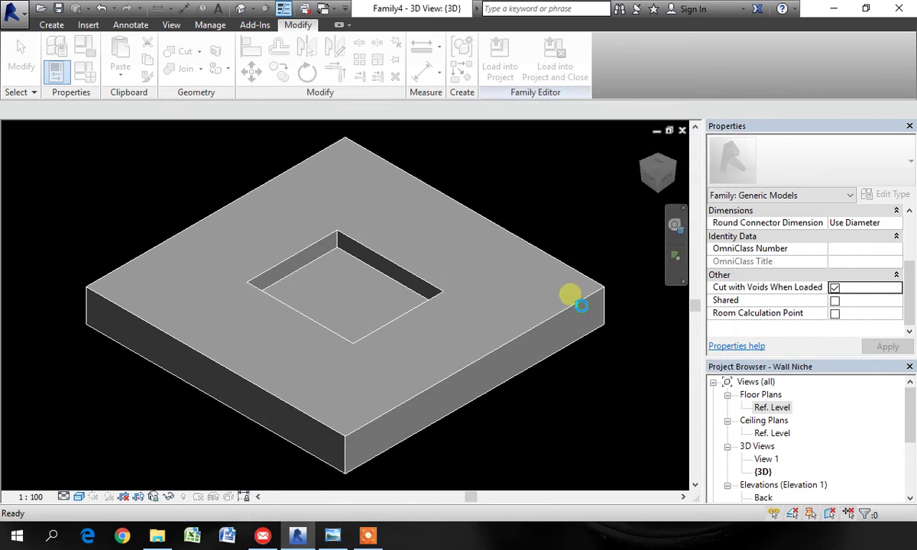
Load the Wall Niche family into the open project and leave component placement without placing an instance
key(c)
key(g)
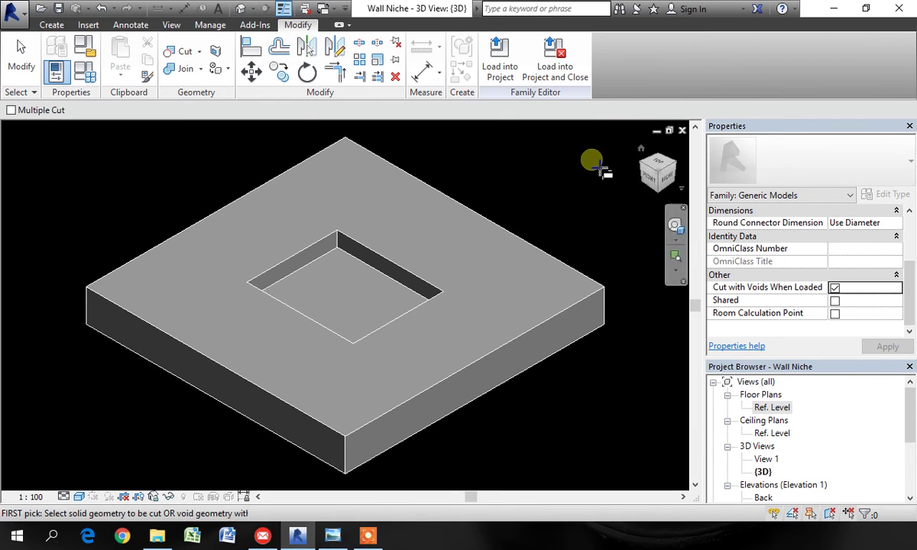
click(495, 76)
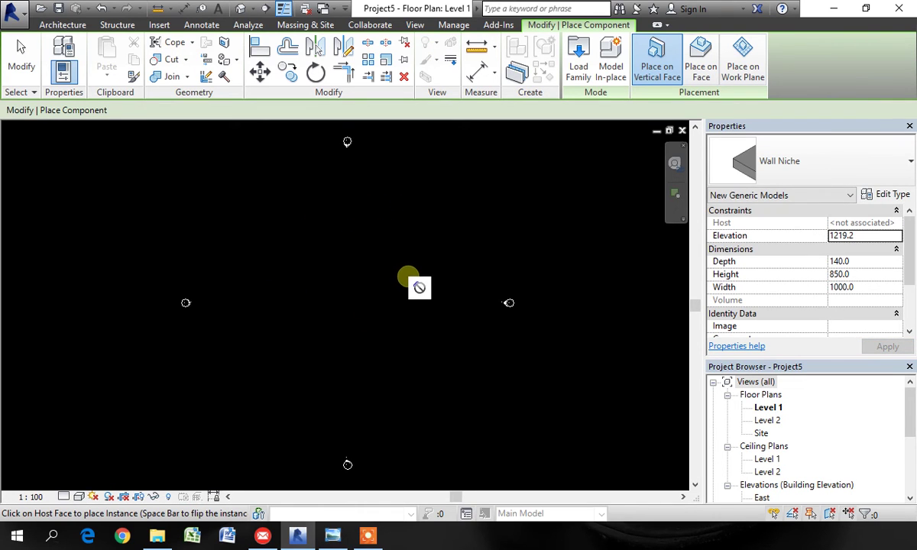
key(Escape)
key(Escape)
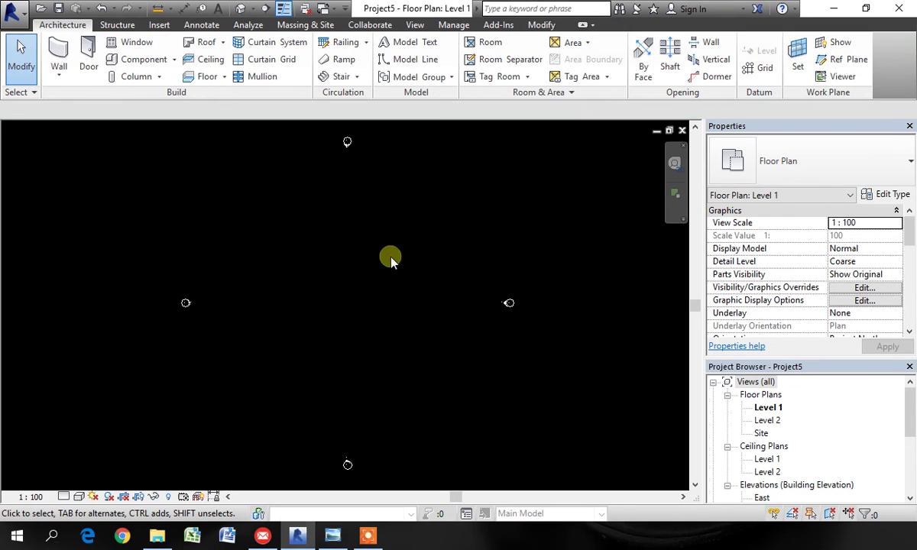
Draw a straight horizontal Generic - 300mm architectural wall about 10 m long on the Level 1 floor plan
click(65, 85)
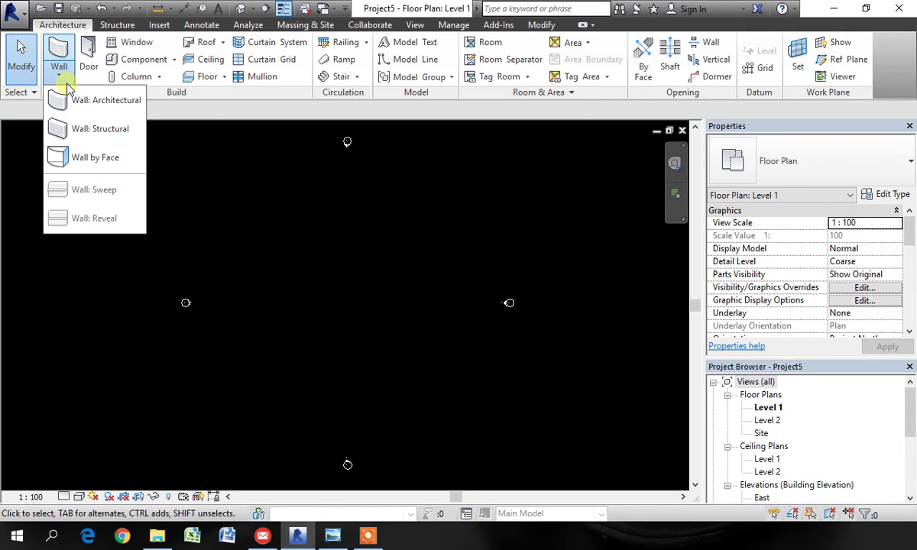
click(114, 103)
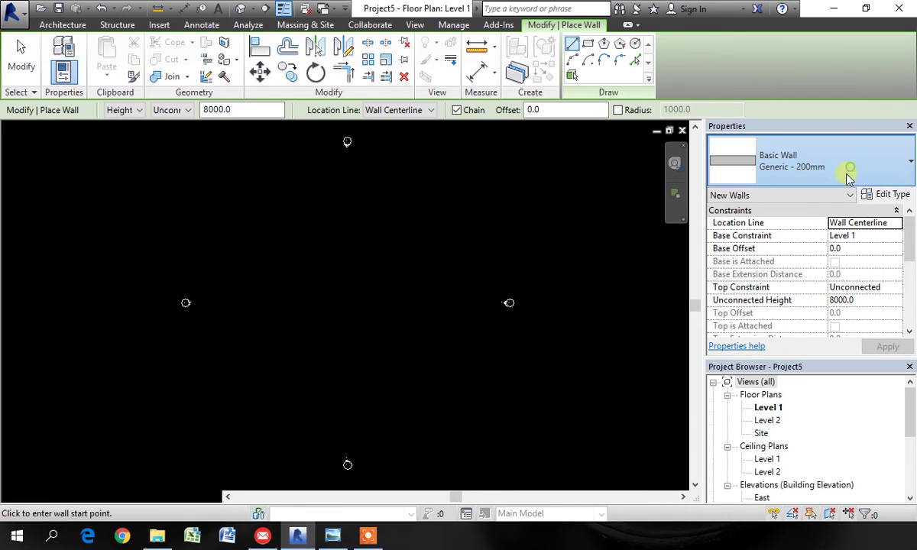
click(844, 176)
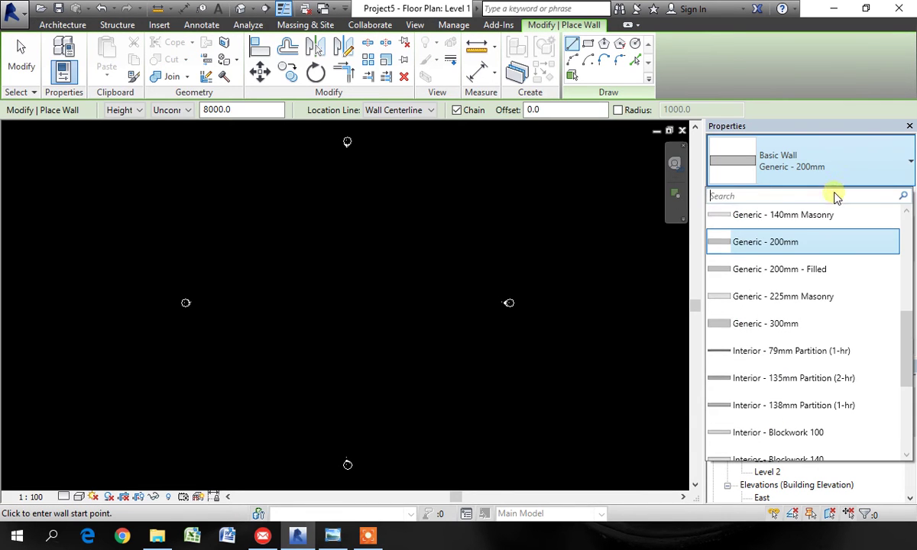
click(800, 324)
scroll(327, 282, up, 1)
click(298, 280)
click(372, 280)
key(Escape)
key(Escape)
scroll(317, 263, up, 1)
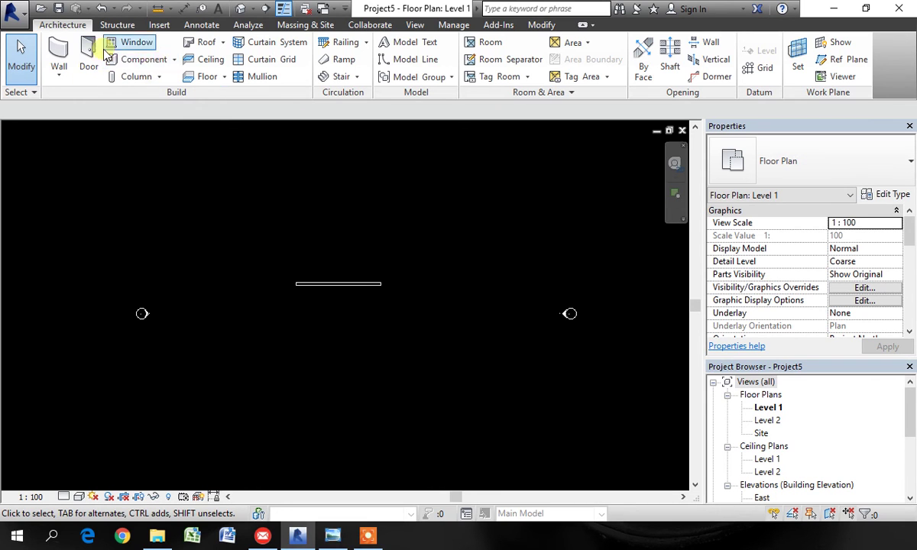
Create a rectangular Generic 300mm floor, about 10000 by 8585 mm, extending below the wall from its left end
click(225, 76)
click(237, 99)
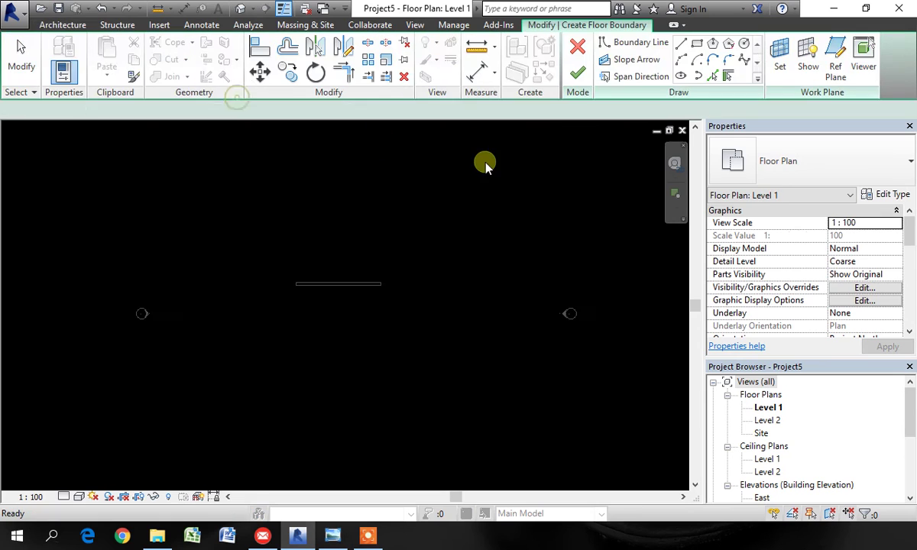
click(838, 165)
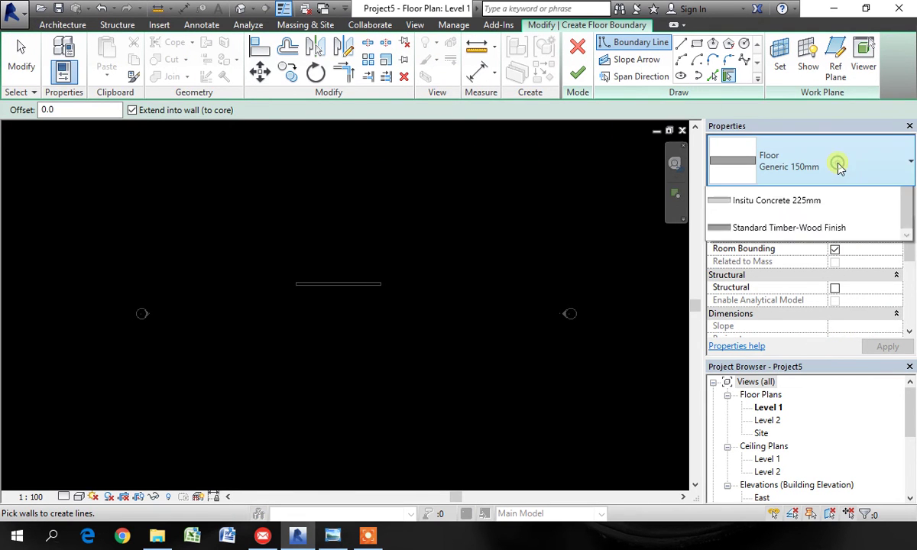
click(816, 397)
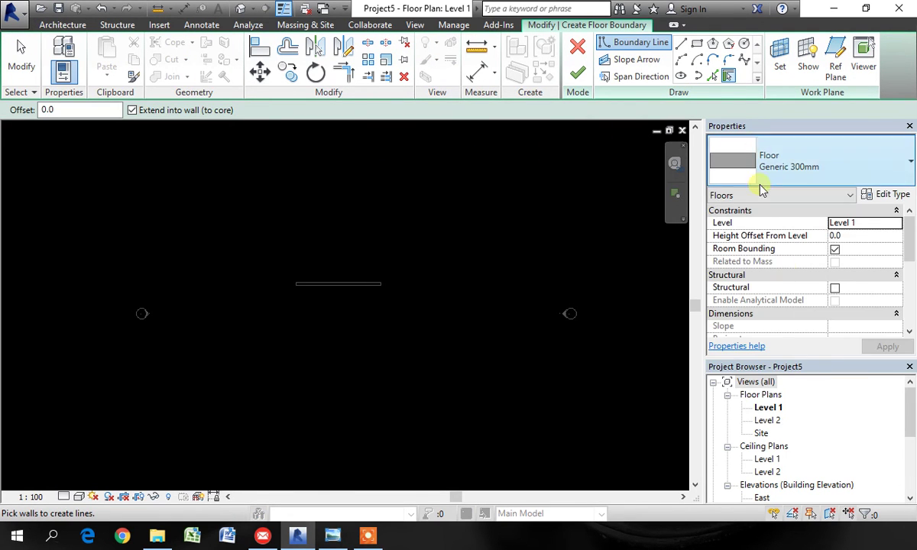
click(695, 44)
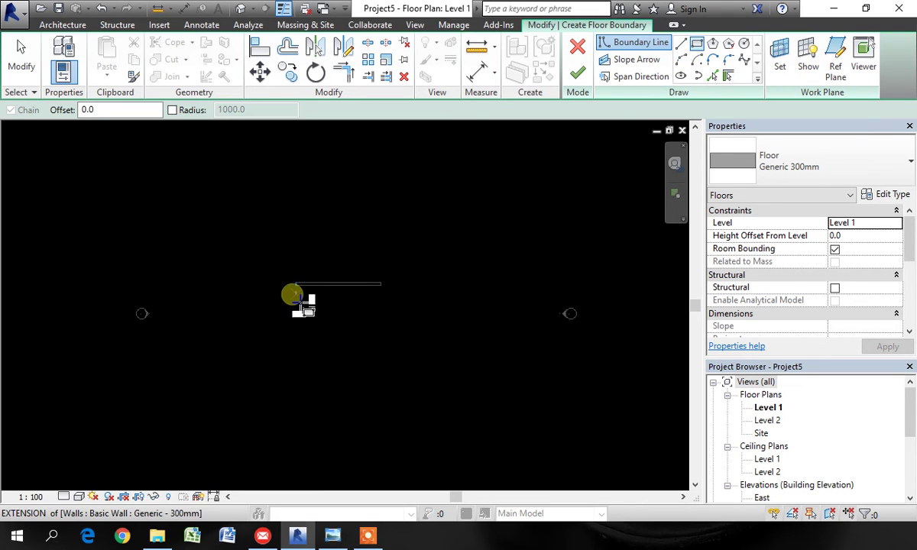
click(298, 286)
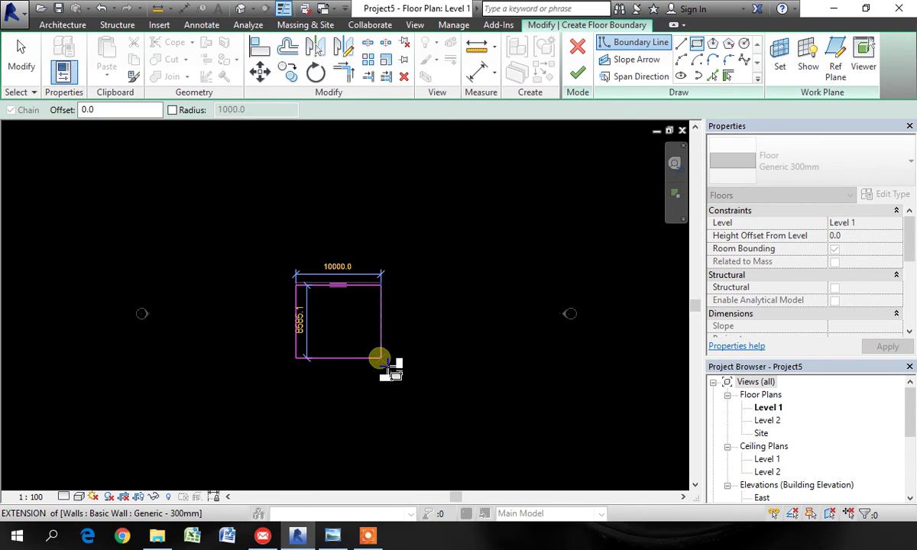
click(379, 357)
click(577, 72)
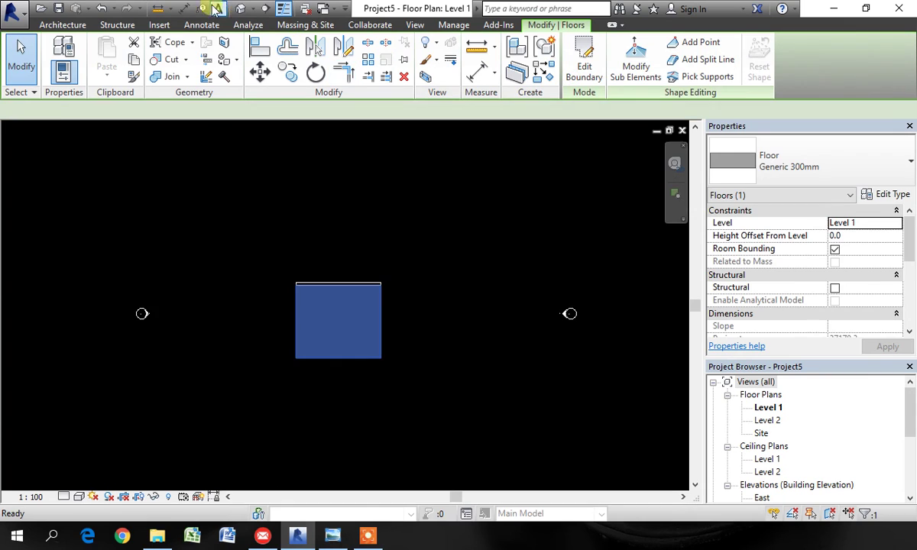
Place a Wall Niche on the floor's top face near its left corner in the default 3D view, and set the visual style to Shaded
click(241, 9)
click(502, 424)
scroll(436, 388, up, 5)
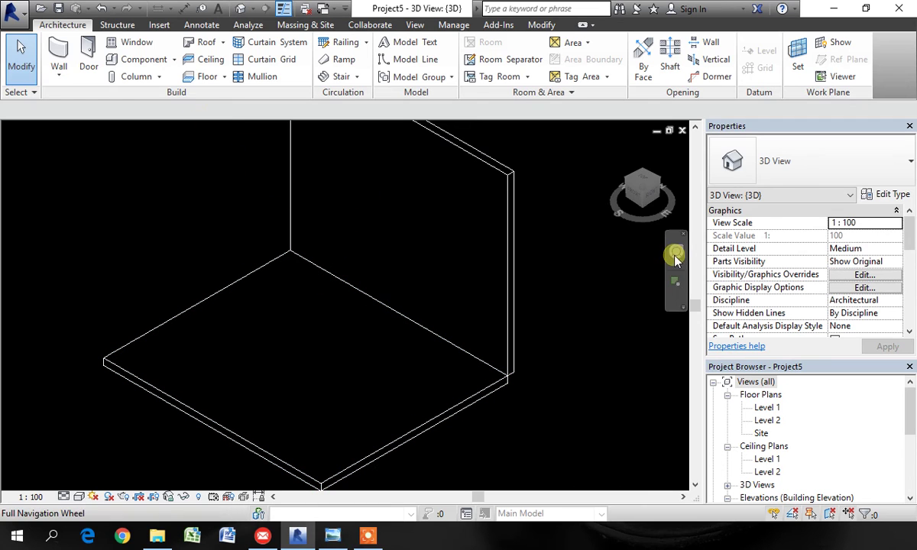
click(157, 60)
scroll(164, 375, up, 4)
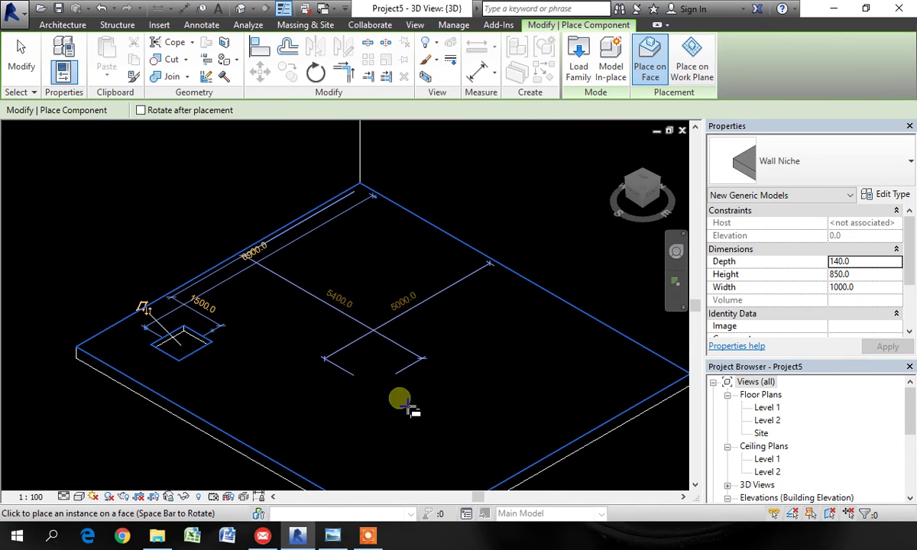
click(181, 342)
key(Escape)
click(79, 496)
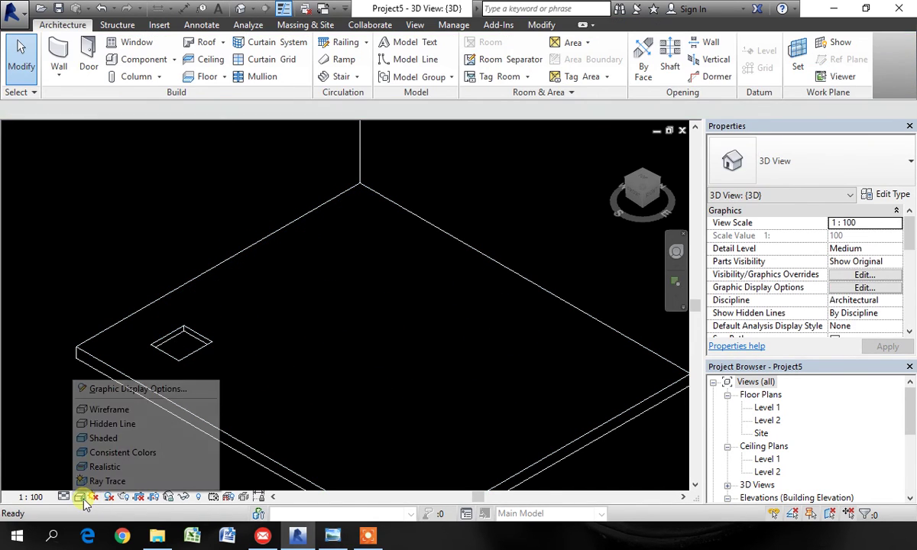
click(115, 439)
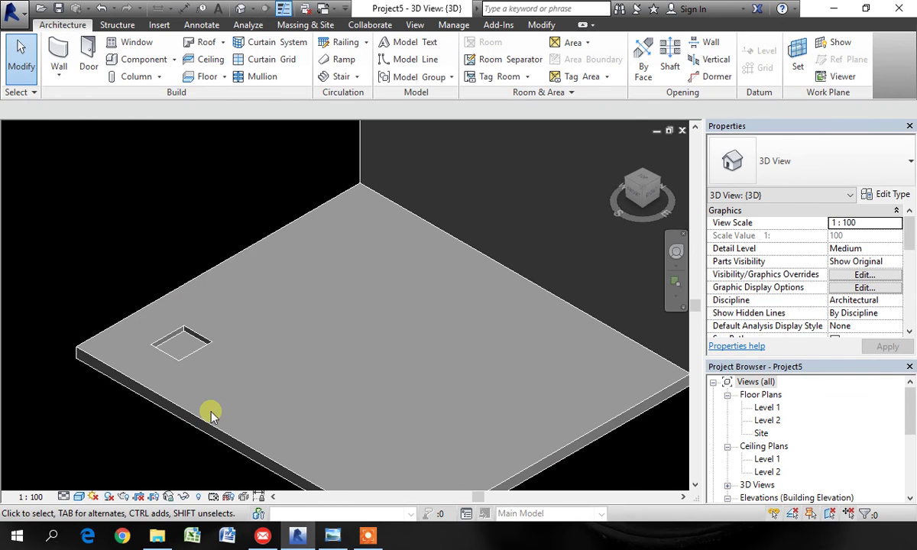
Place five Wall Niche instances spread across the wall's inner face and three more on the floor's top face
scroll(210, 413, down, 3)
click(135, 60)
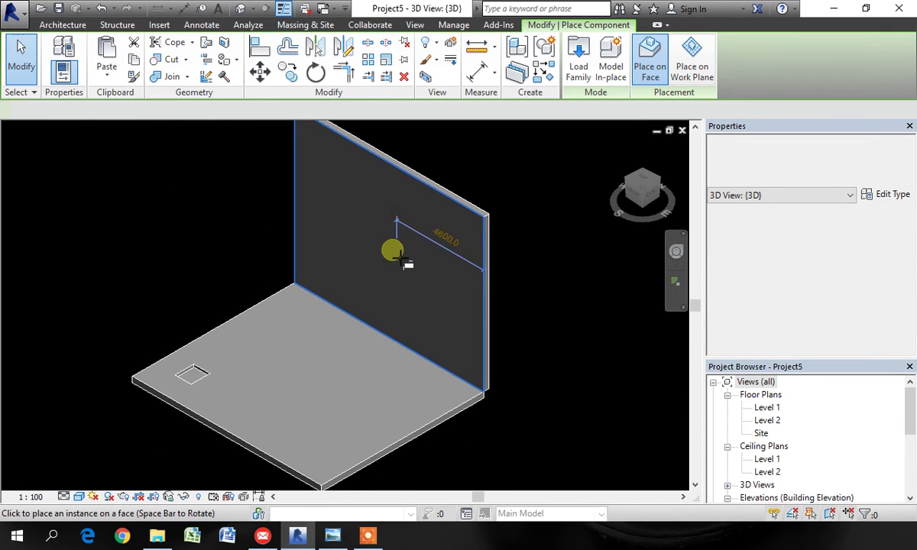
scroll(362, 248, up, 1)
click(346, 196)
click(366, 251)
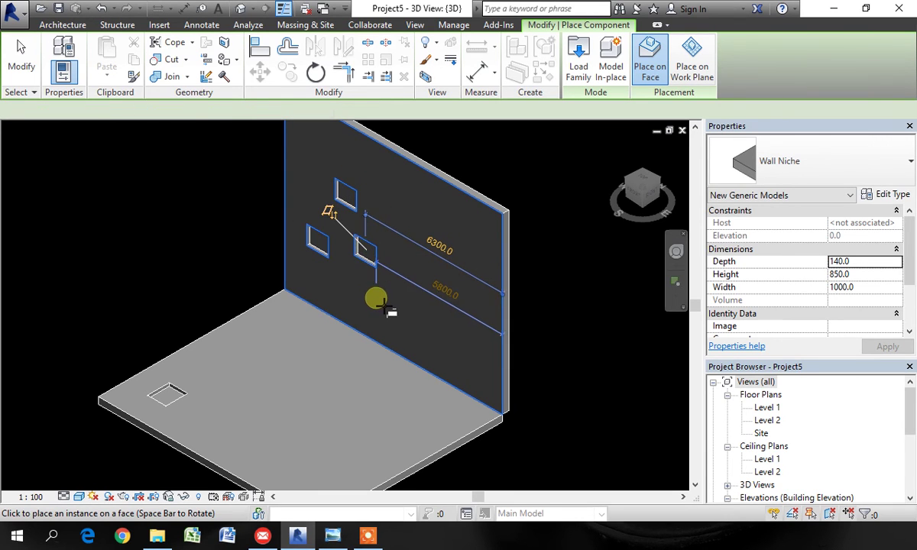
click(398, 226)
click(392, 313)
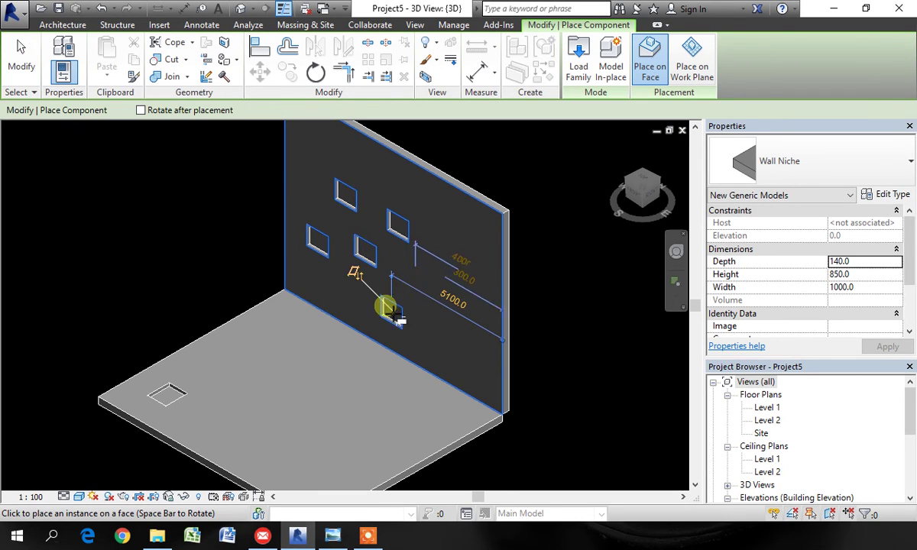
click(353, 394)
key(Escape)
Set the middle wall niche's depth to 180 and its width to 500
scroll(426, 200, up, 3)
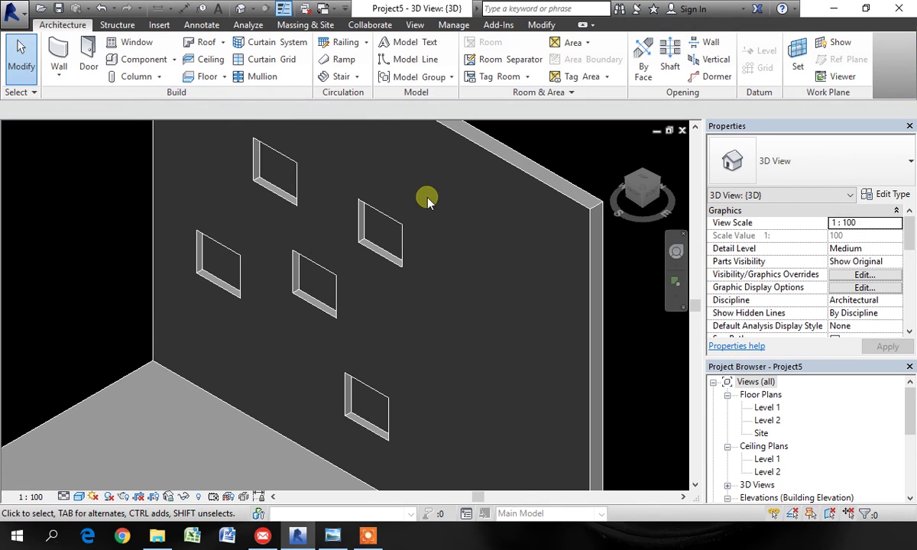
click(289, 279)
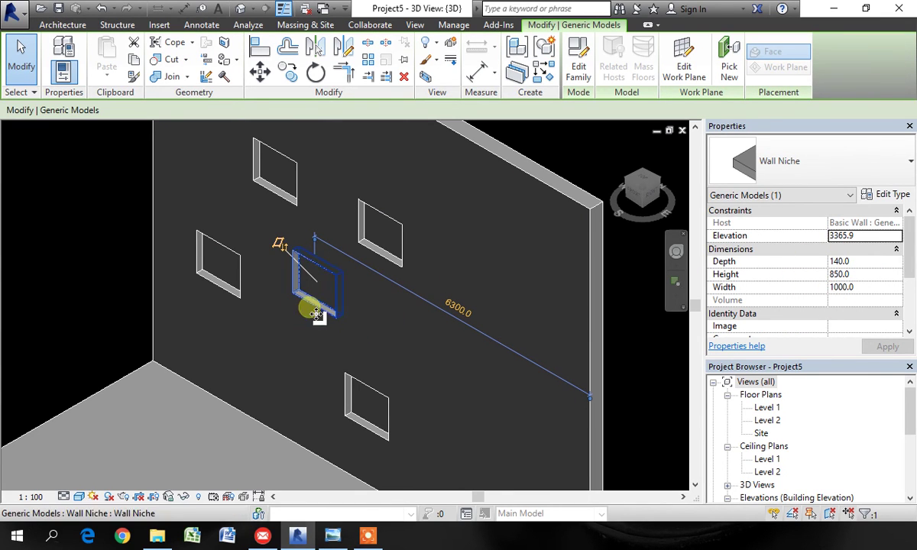
click(866, 262)
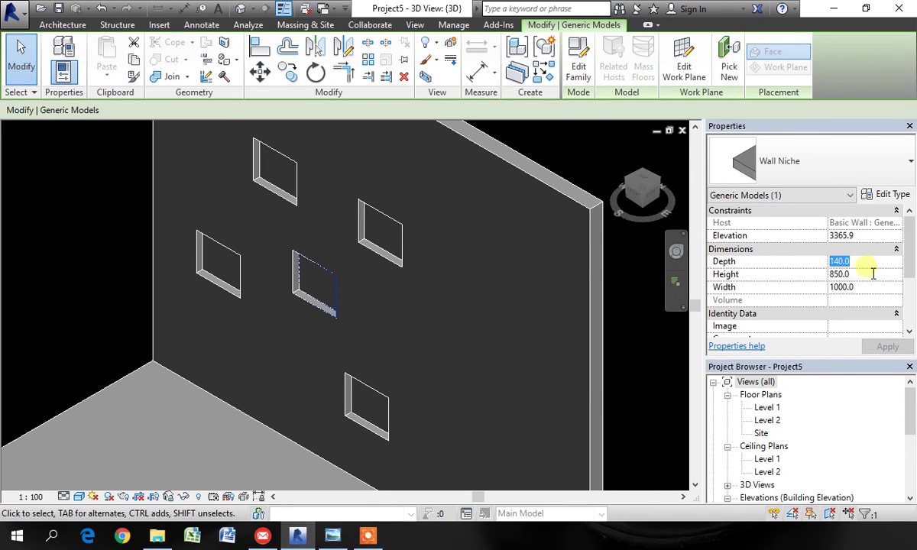
text(180)
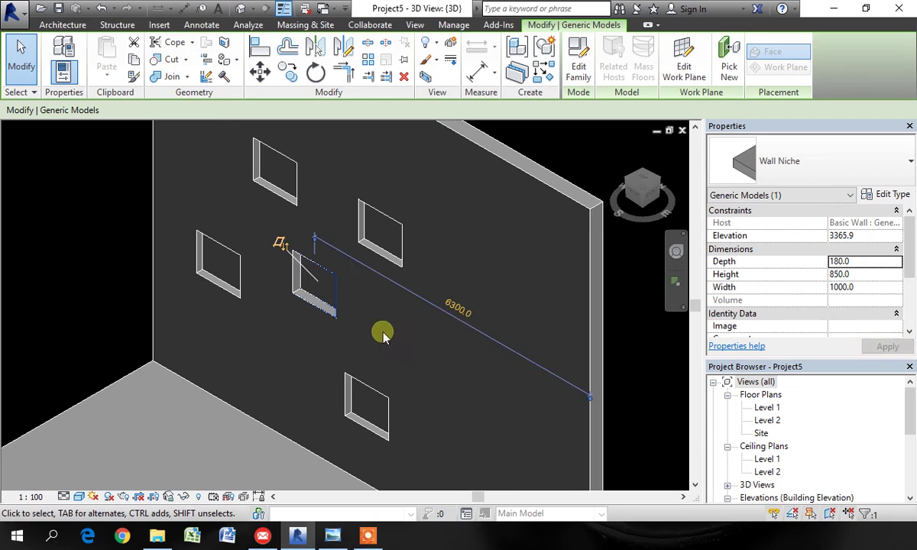
click(867, 289)
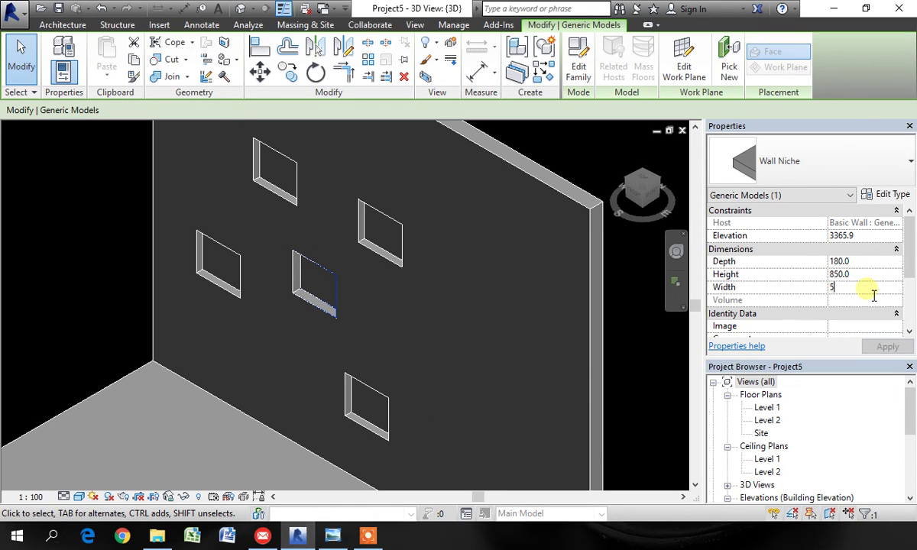
text(500)
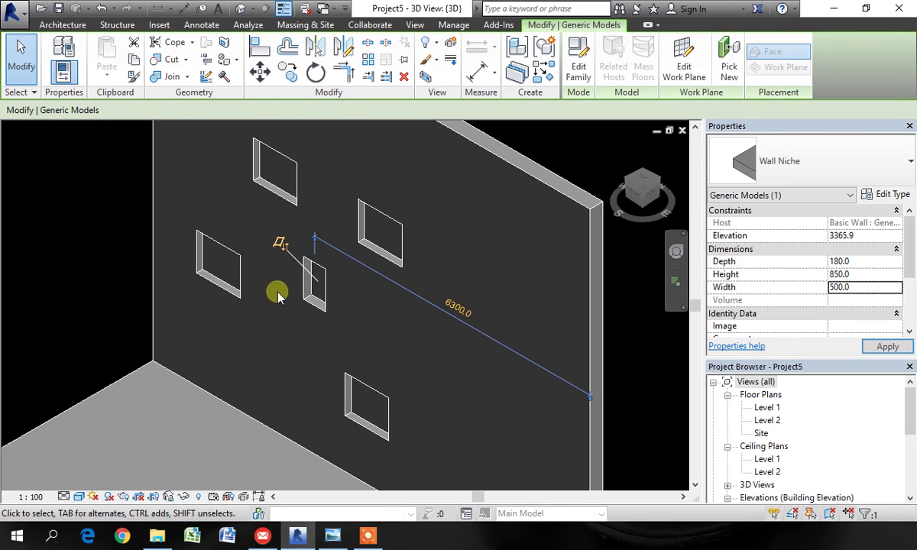
scroll(350, 307, down, 2)
scroll(349, 307, down, 2)
key(Escape)
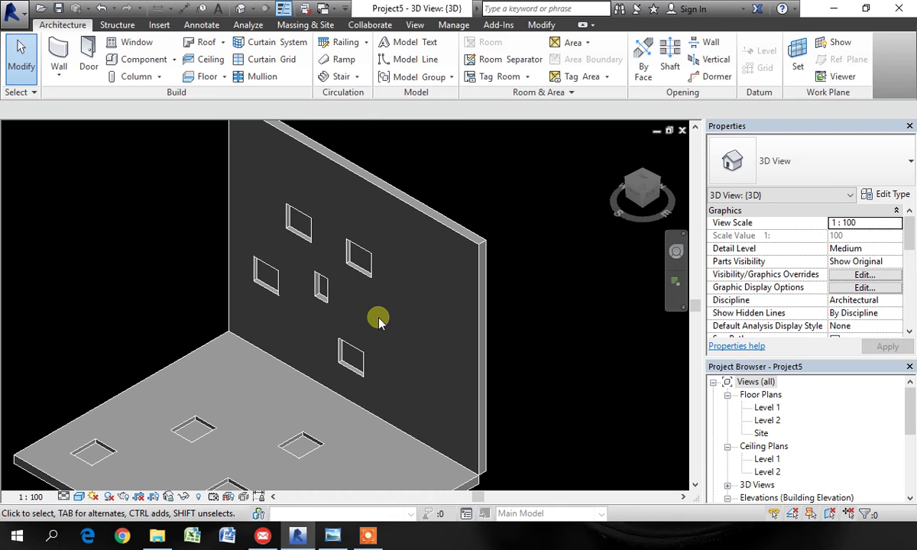
Examine the niches cut into the wall and the floor, from the overall model and closer up
scroll(502, 277, down, 2)
scroll(295, 431, up, 1)
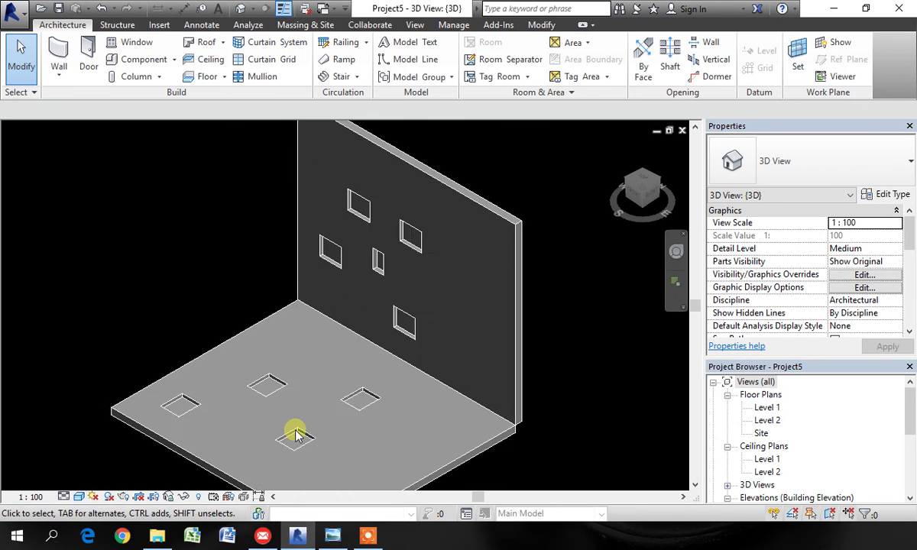
scroll(300, 426, up, 1)
scroll(340, 385, down, 1)
scroll(350, 366, up, 2)
scroll(370, 338, down, 2)
scroll(360, 374, up, 1)
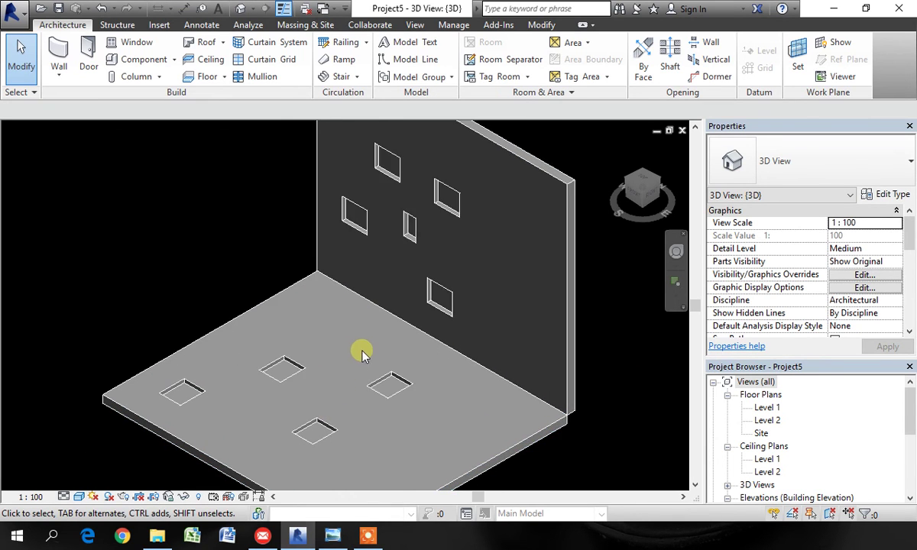
scroll(362, 355, down, 1)
scroll(415, 298, up, 2)
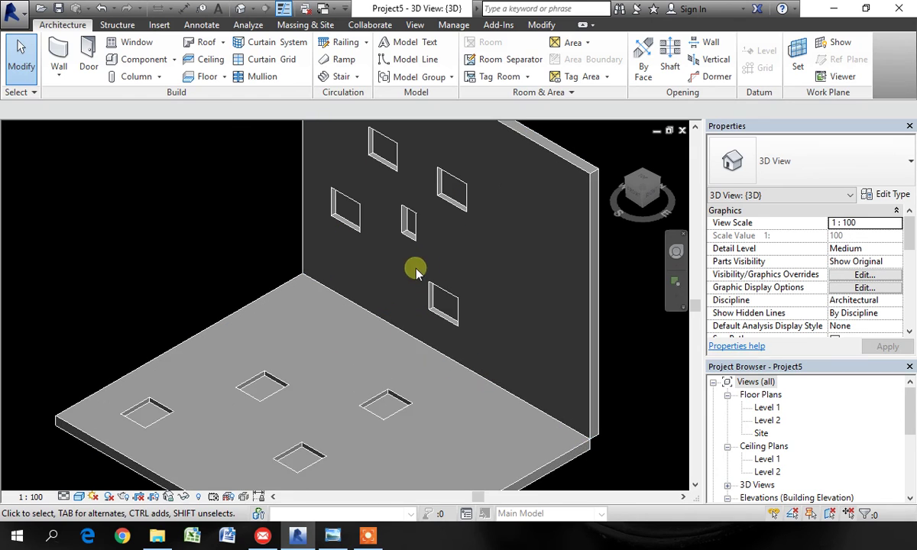
scroll(440, 375, down, 1)
scroll(466, 405, down, 1)
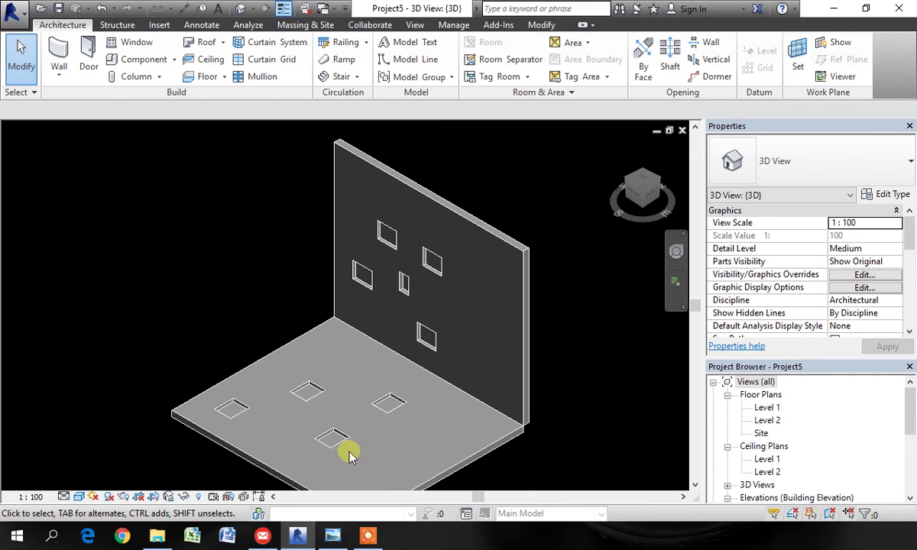
Switch to Windows Photo Viewer, view the Wall Niche Photo in a maximized window, and advance to the Cover Page image
click(334, 537)
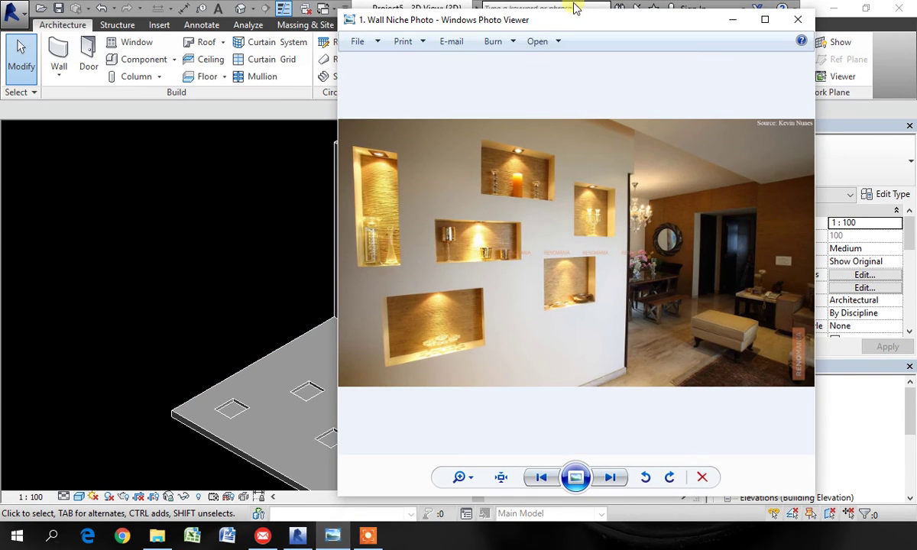
drag(523, 34, 700, 85)
double_click(699, 86)
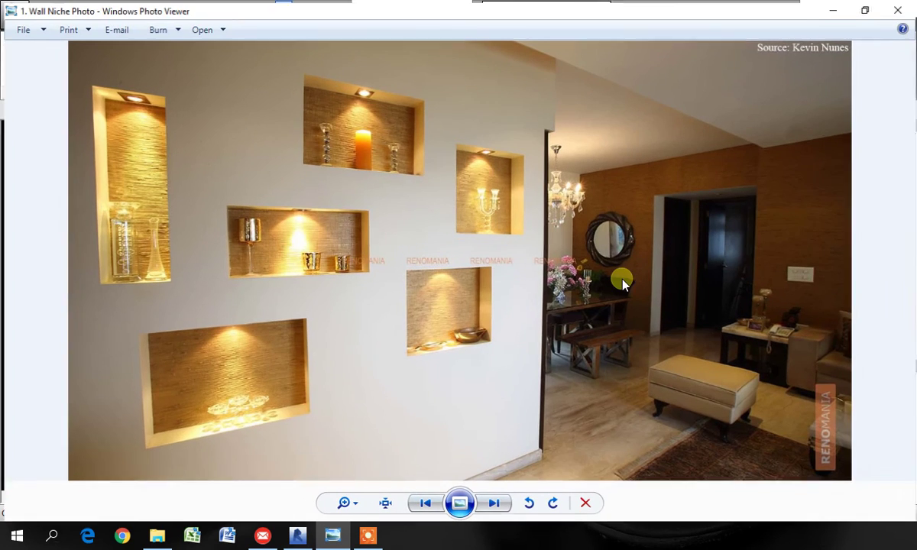
click(492, 503)
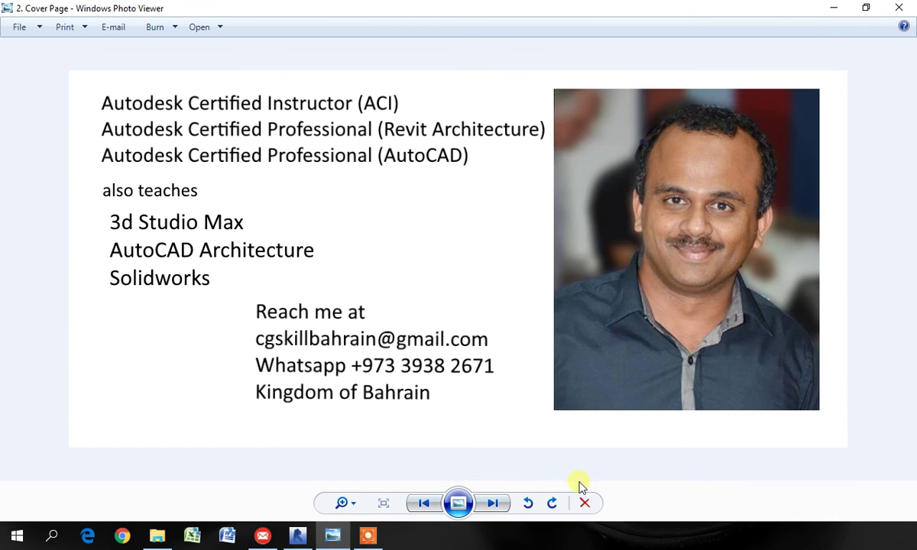